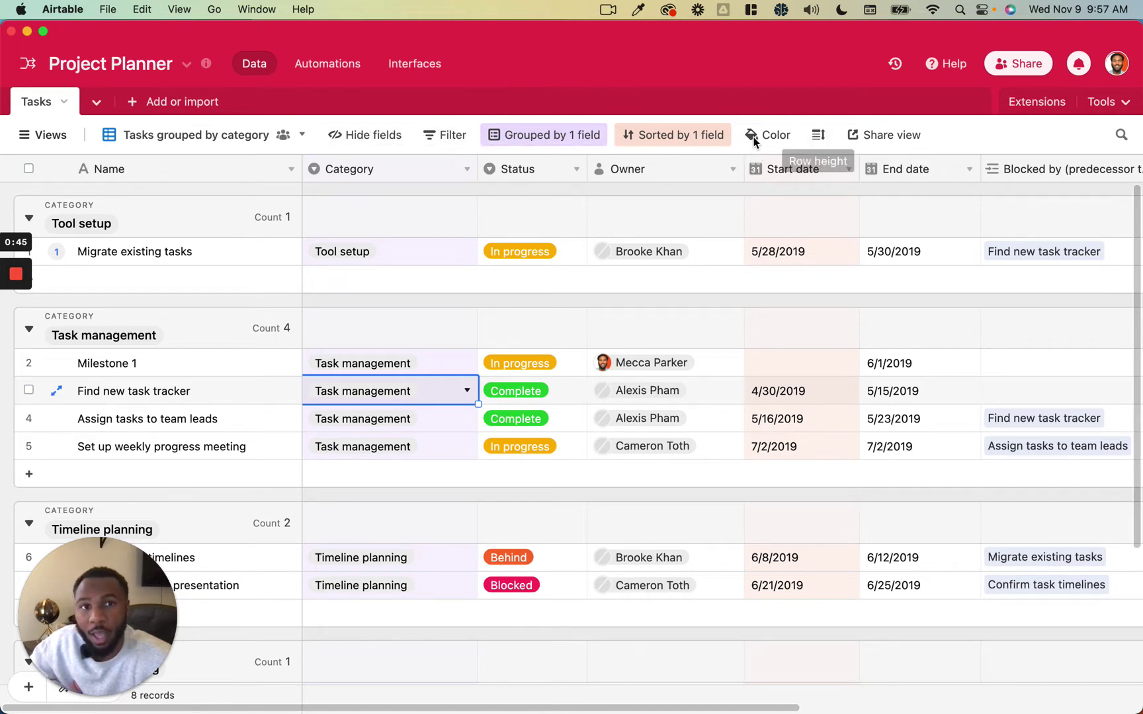
Step: Add a filter condition 'Category is Tool setup' to the Tasks view
left_click(444, 135)
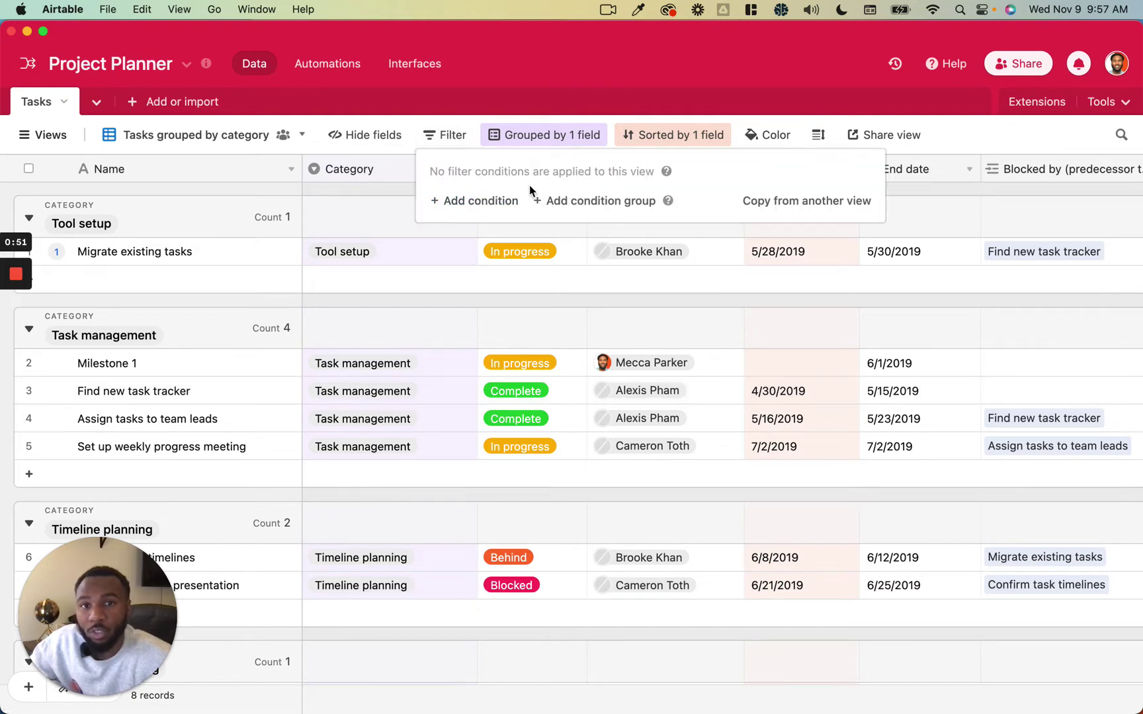
left_click(489, 199)
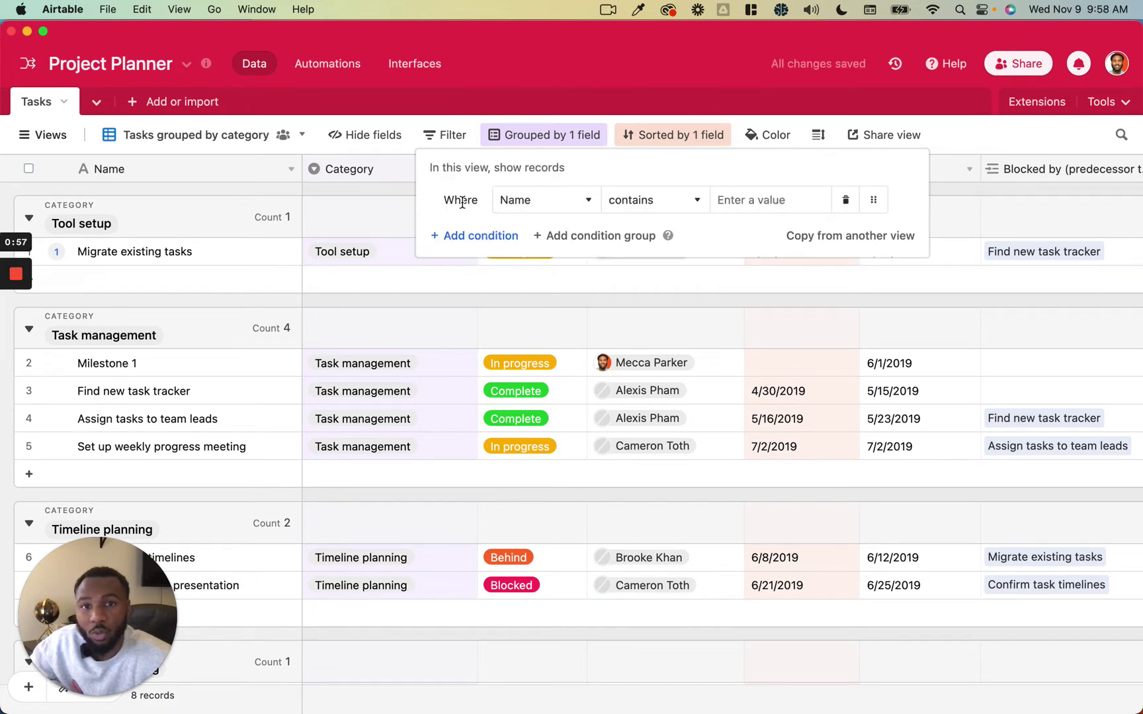
left_click(531, 204)
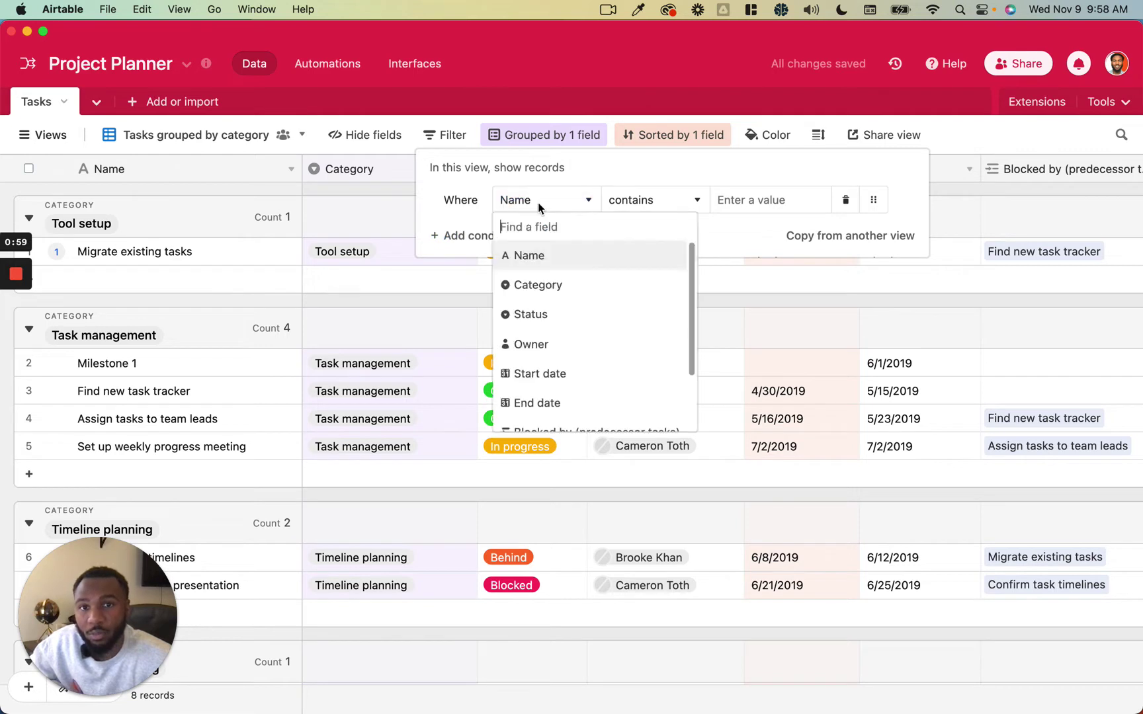
left_click(545, 285)
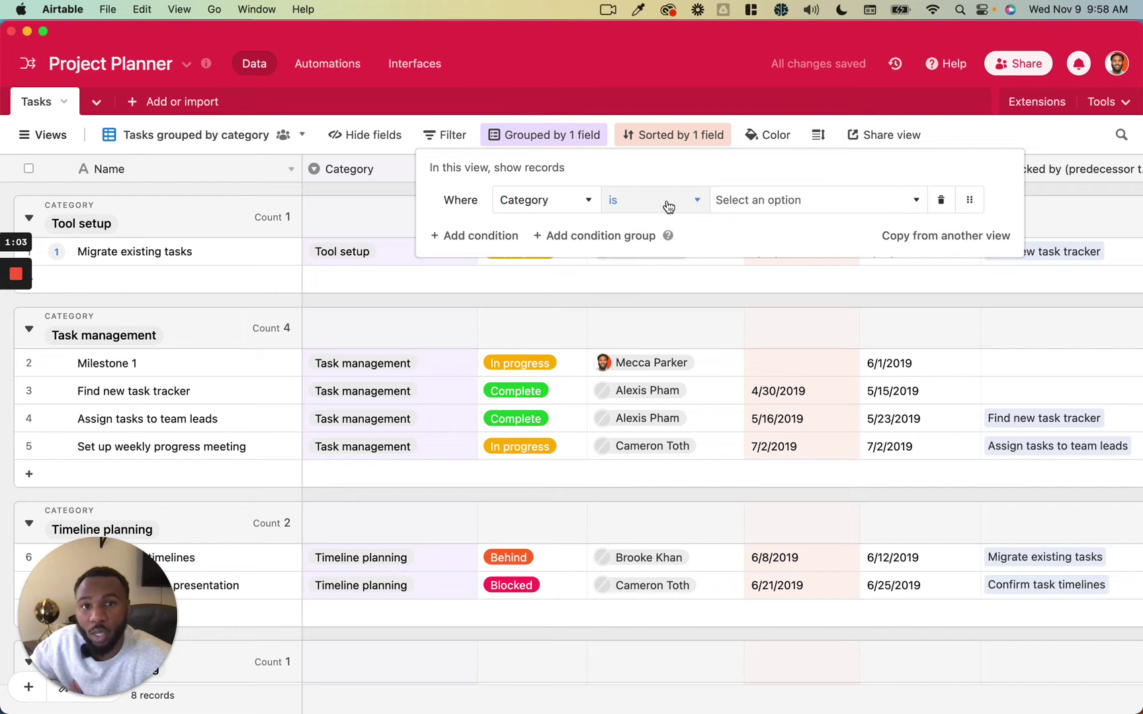
left_click(667, 206)
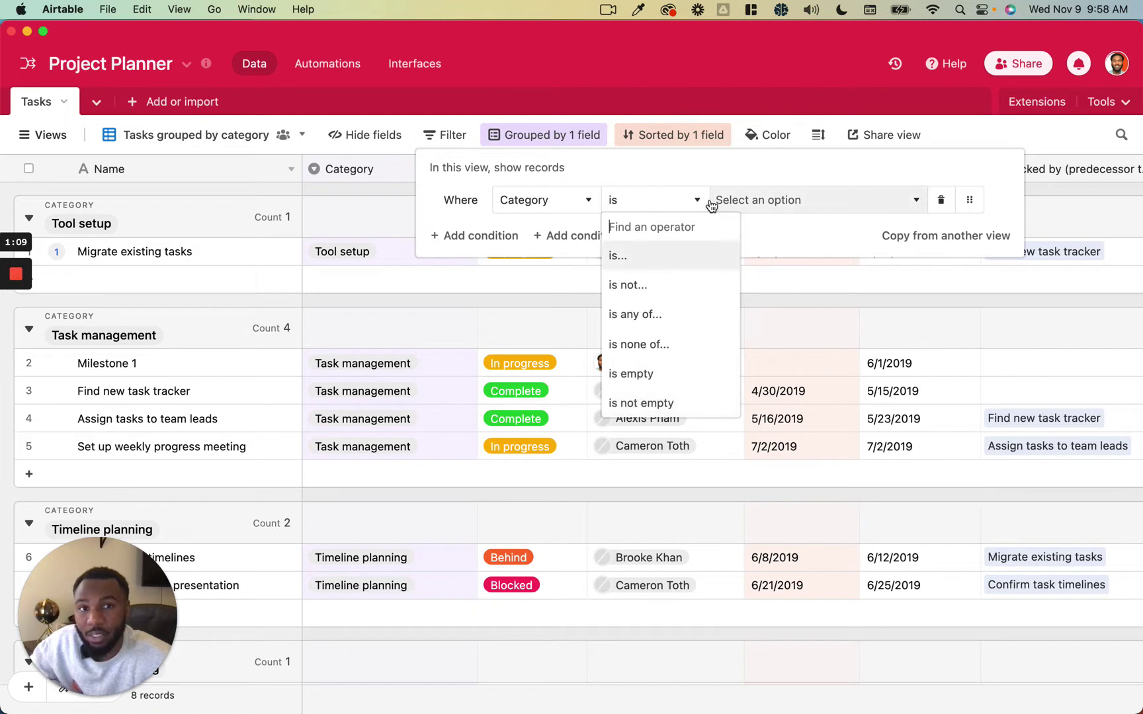
left_click(707, 178)
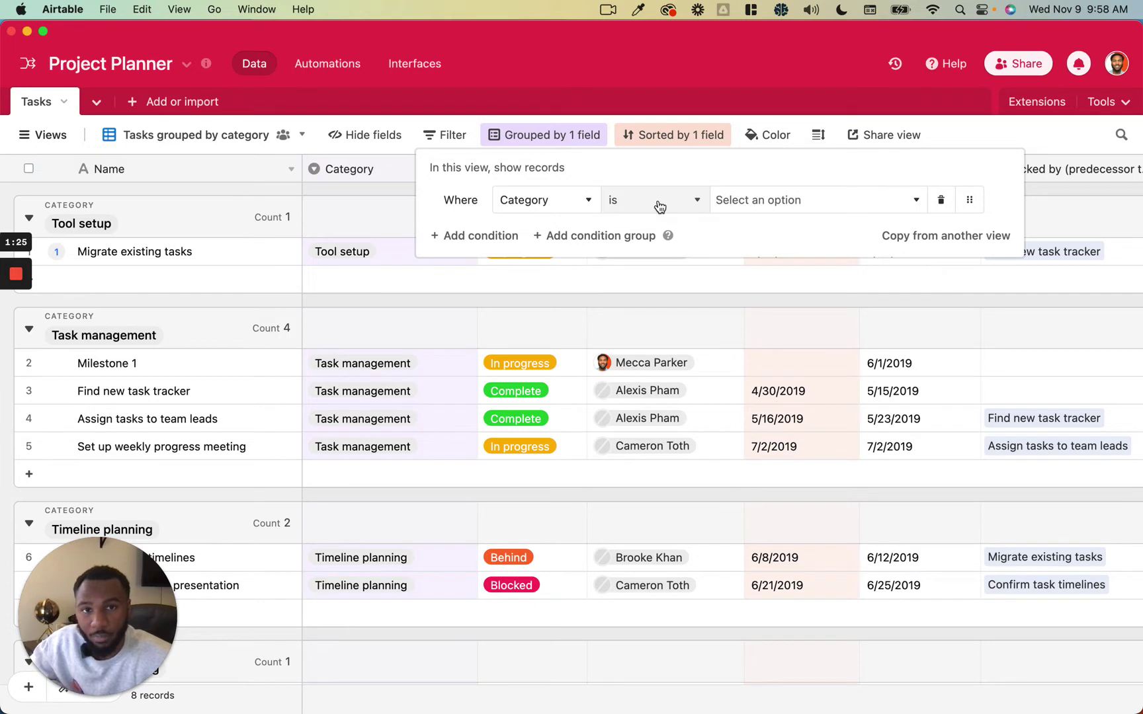
left_click(783, 200)
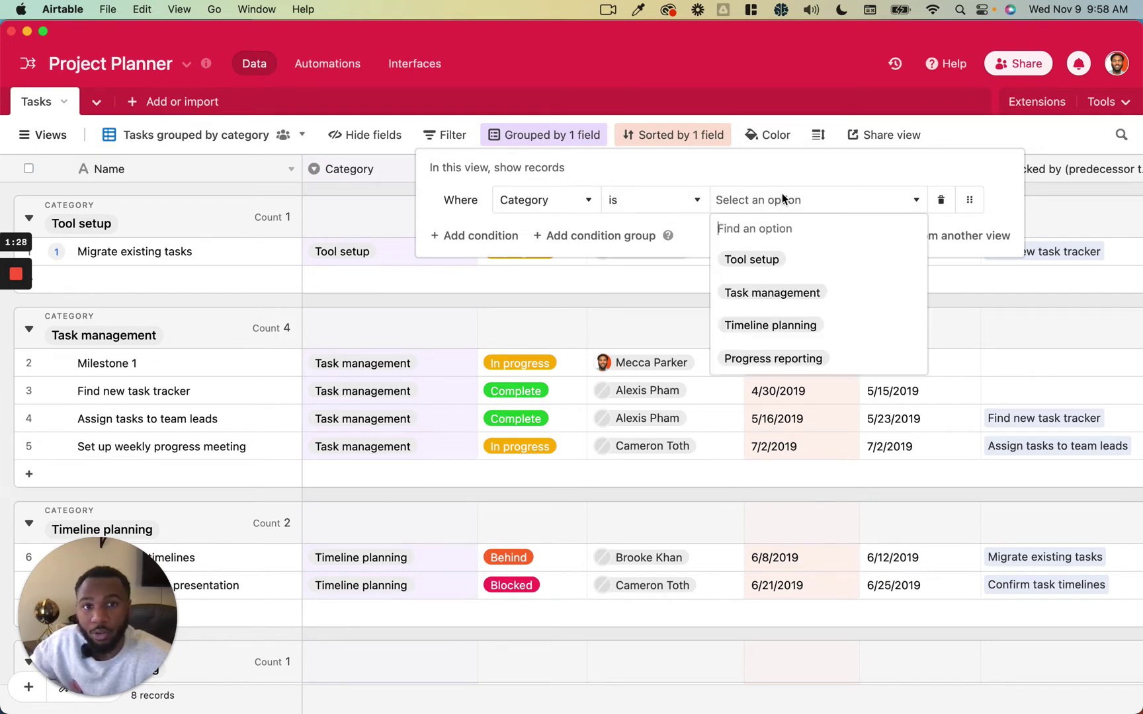
left_click(768, 264)
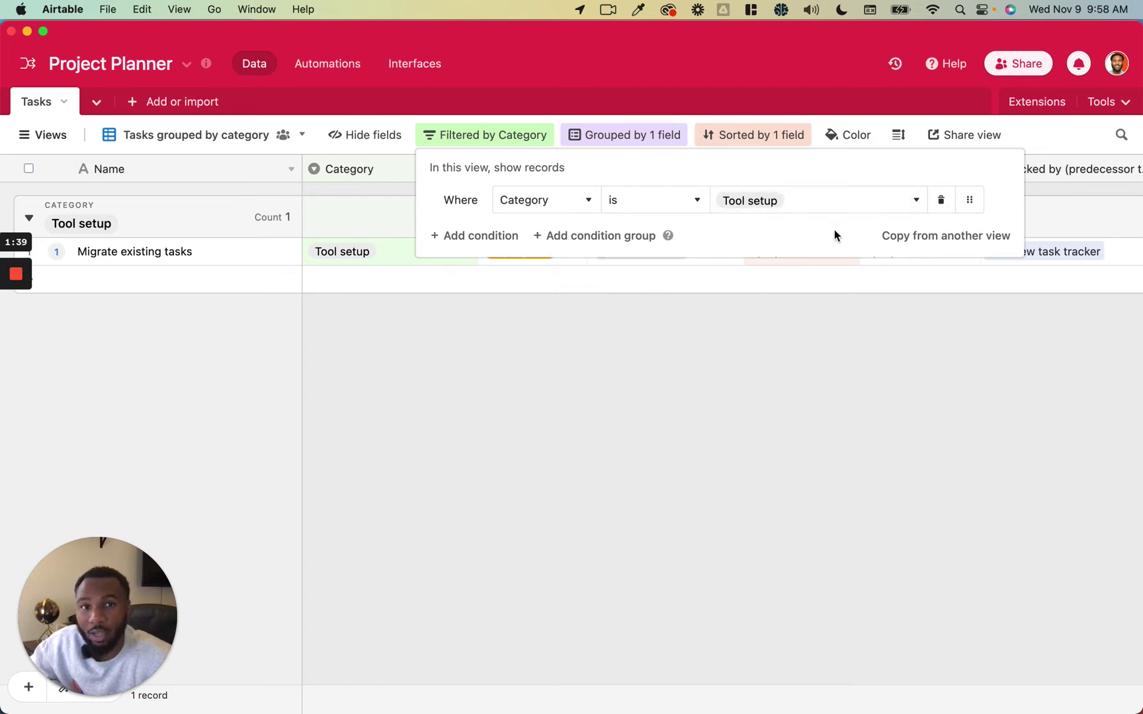
Step: Switch the Category condition to 'is any of', adding Task management and Timeline planning
left_click(696, 199)
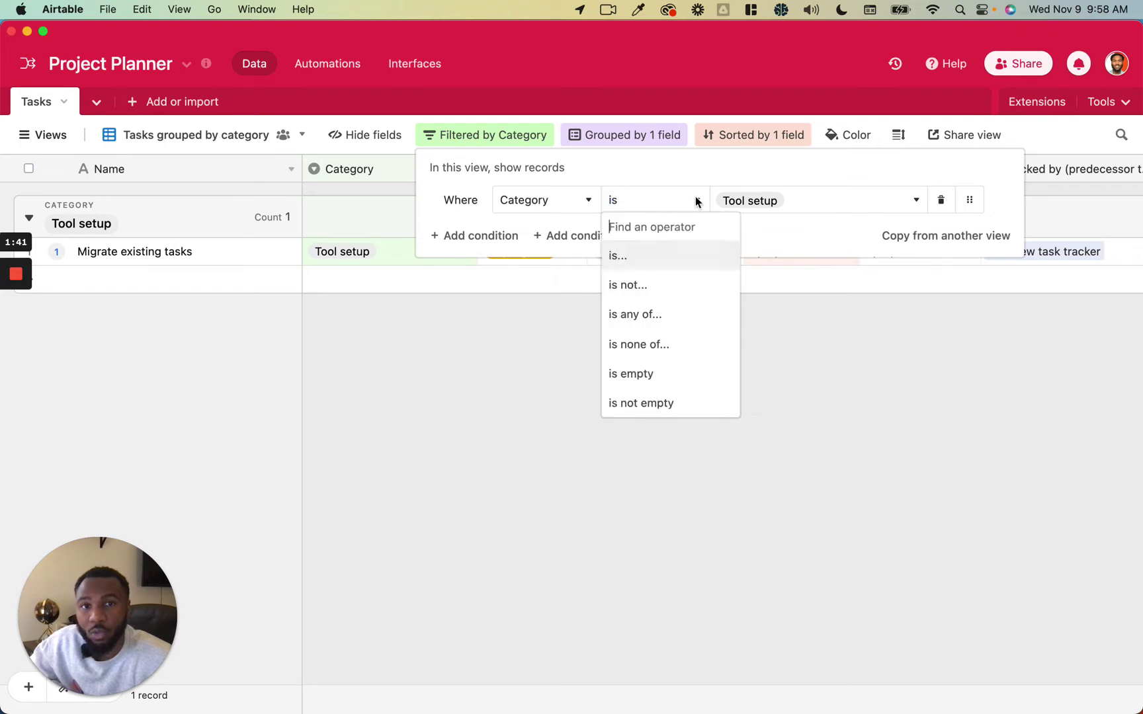
left_click(665, 317)
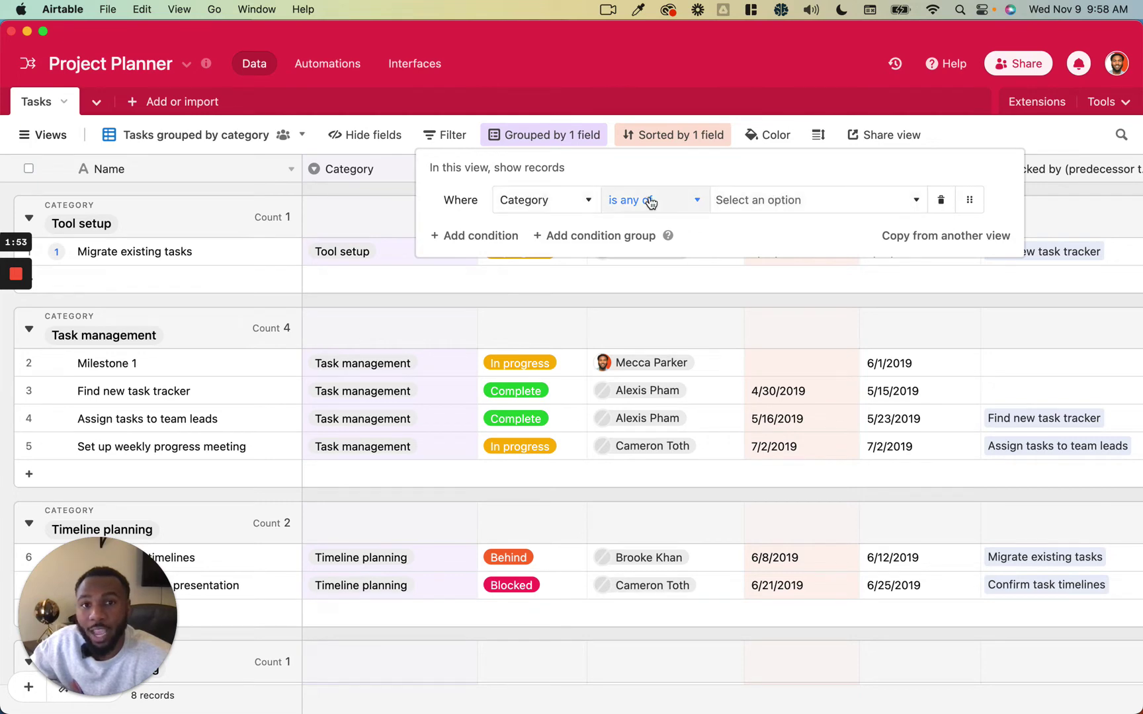
left_click(747, 198)
left_click(758, 259)
left_click(762, 300)
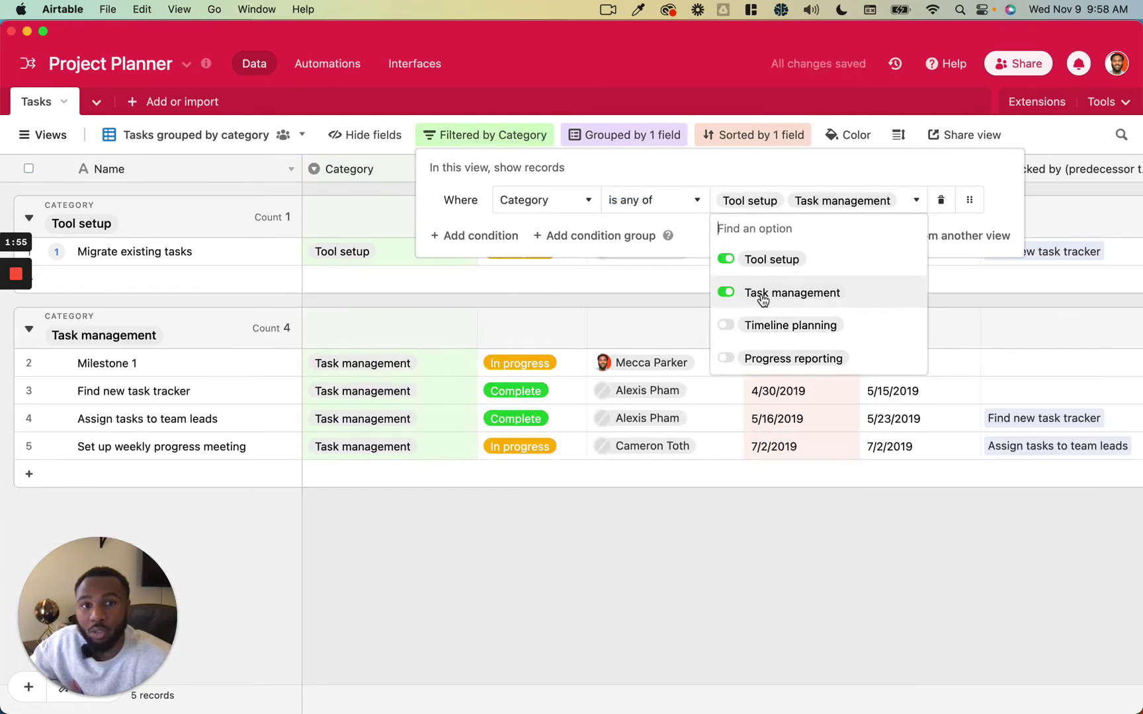
left_click(765, 325)
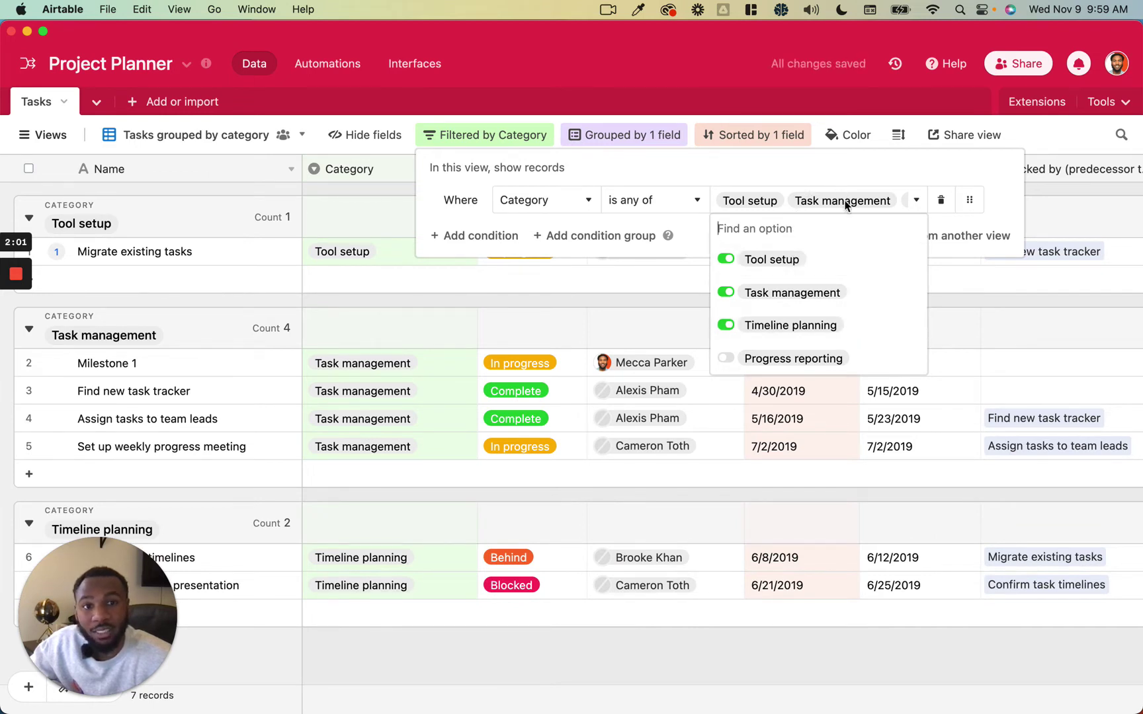
Step: Try 'is none of' and 'is empty', then settle on 'Category is not empty'
left_click(688, 202)
left_click(688, 202)
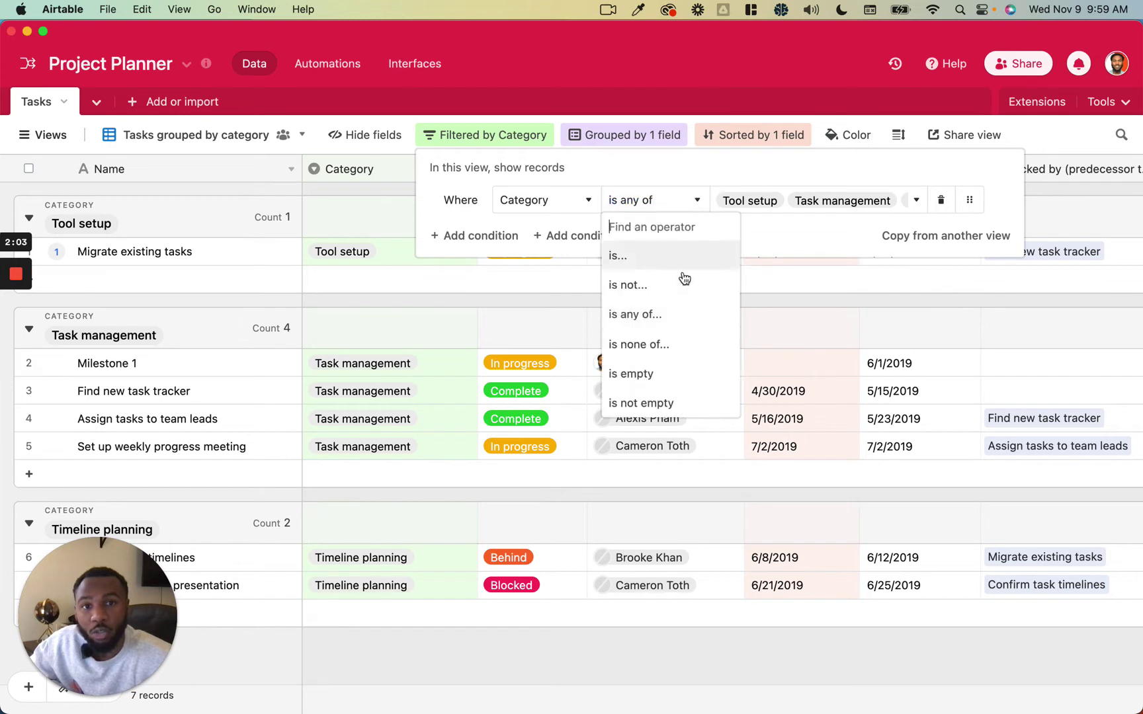
left_click(673, 339)
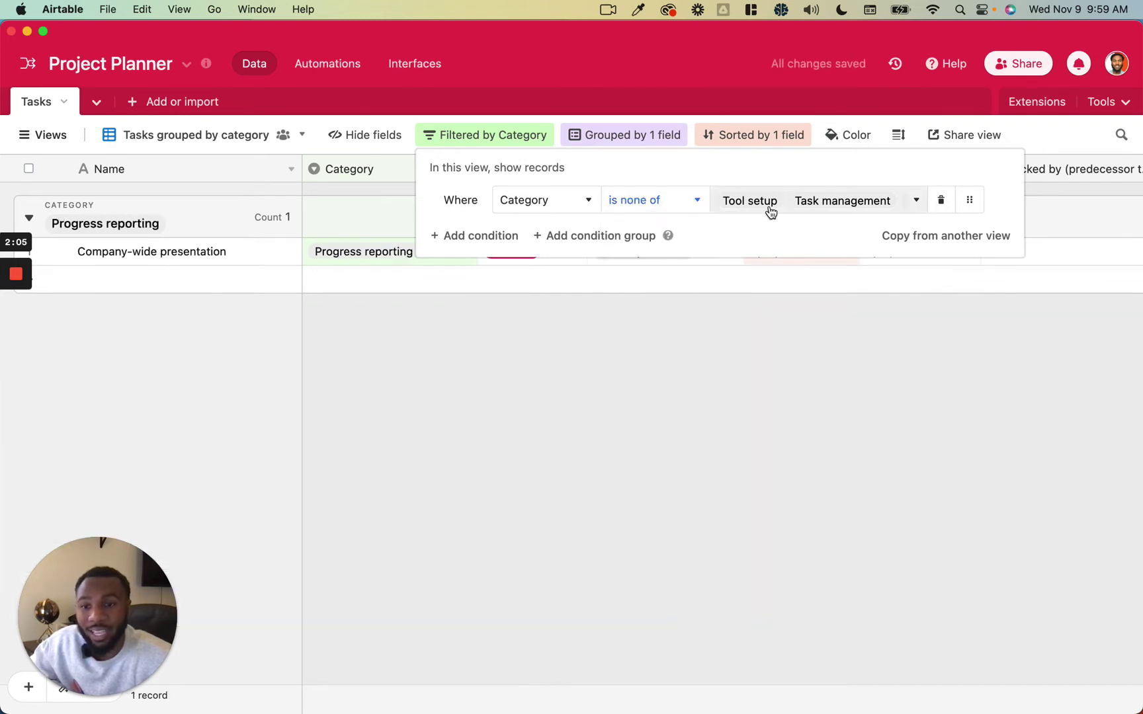
left_click(771, 206)
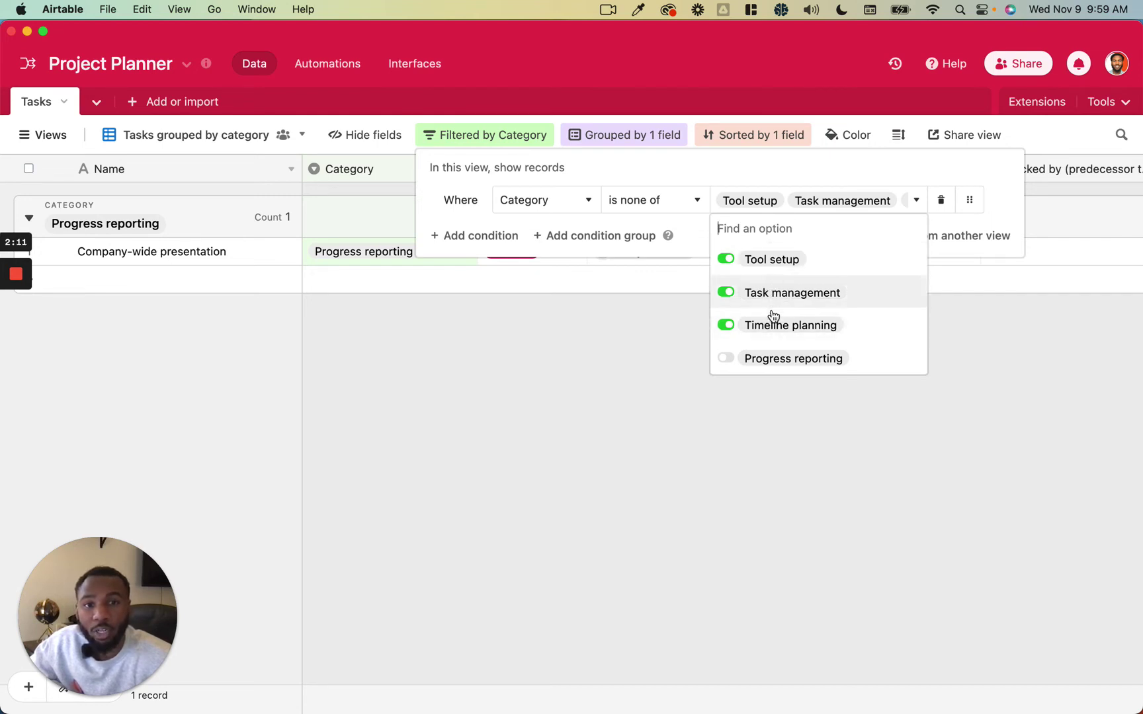
left_click(669, 206)
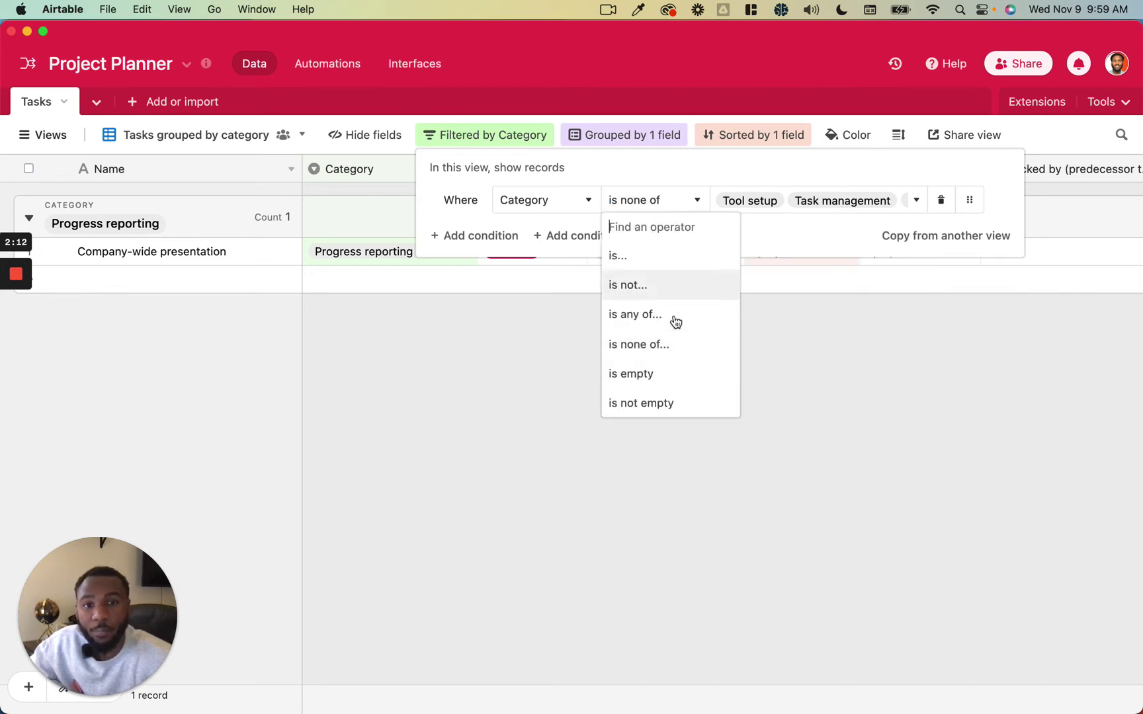
left_click(662, 378)
left_click(668, 207)
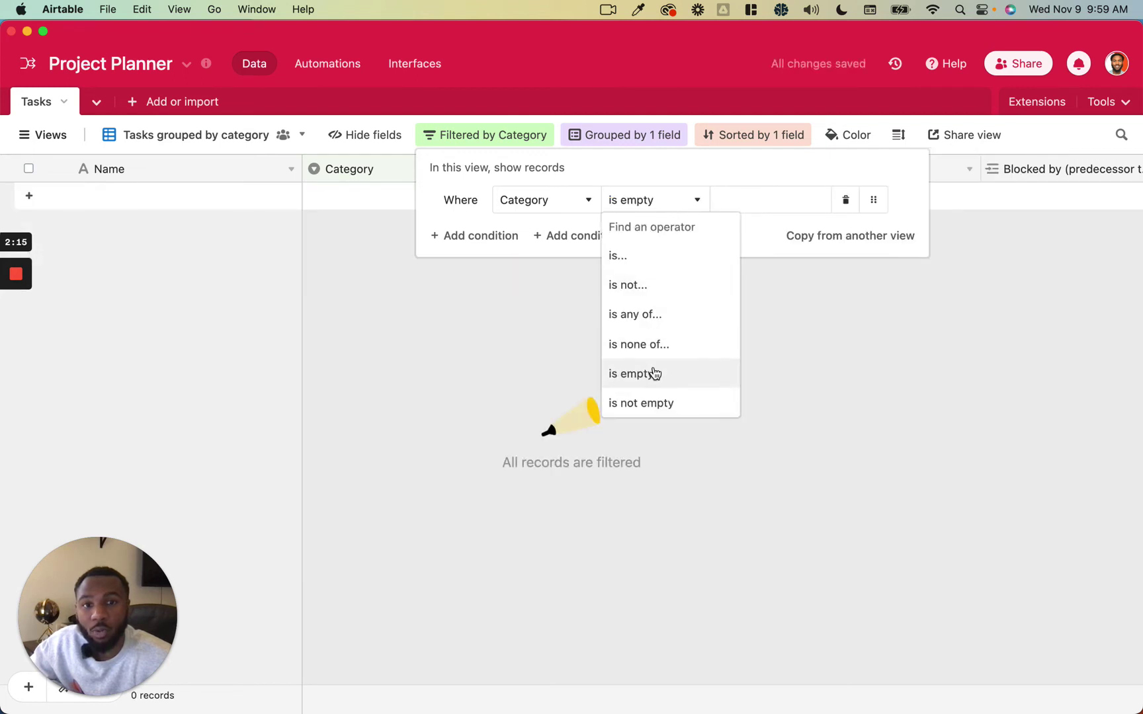
left_click(650, 403)
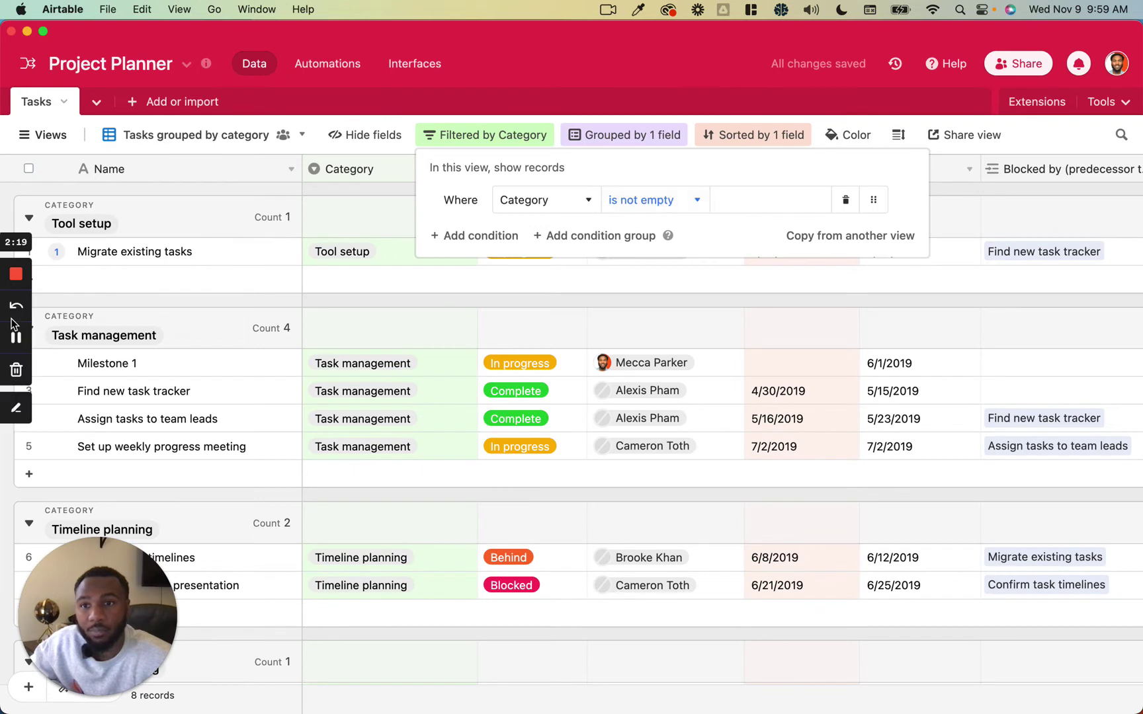
Step: Add two more conditions and set the second to 'Status is In progress'
left_click(468, 236)
left_click(508, 270)
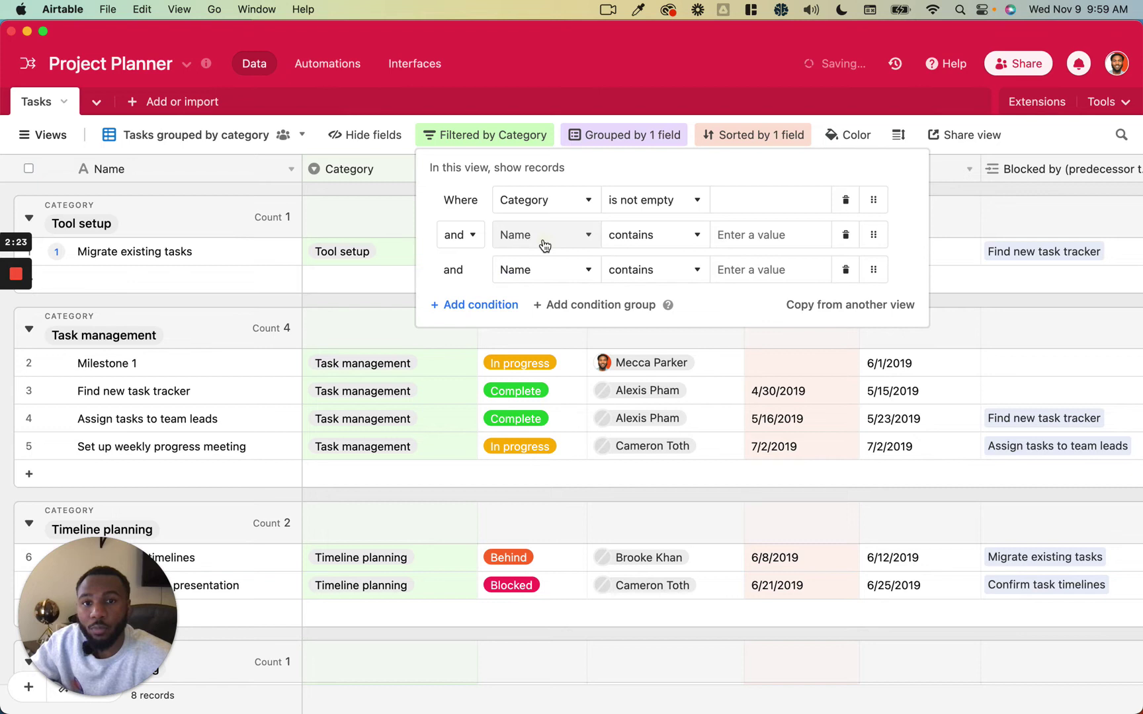
left_click(558, 271)
left_click(652, 214)
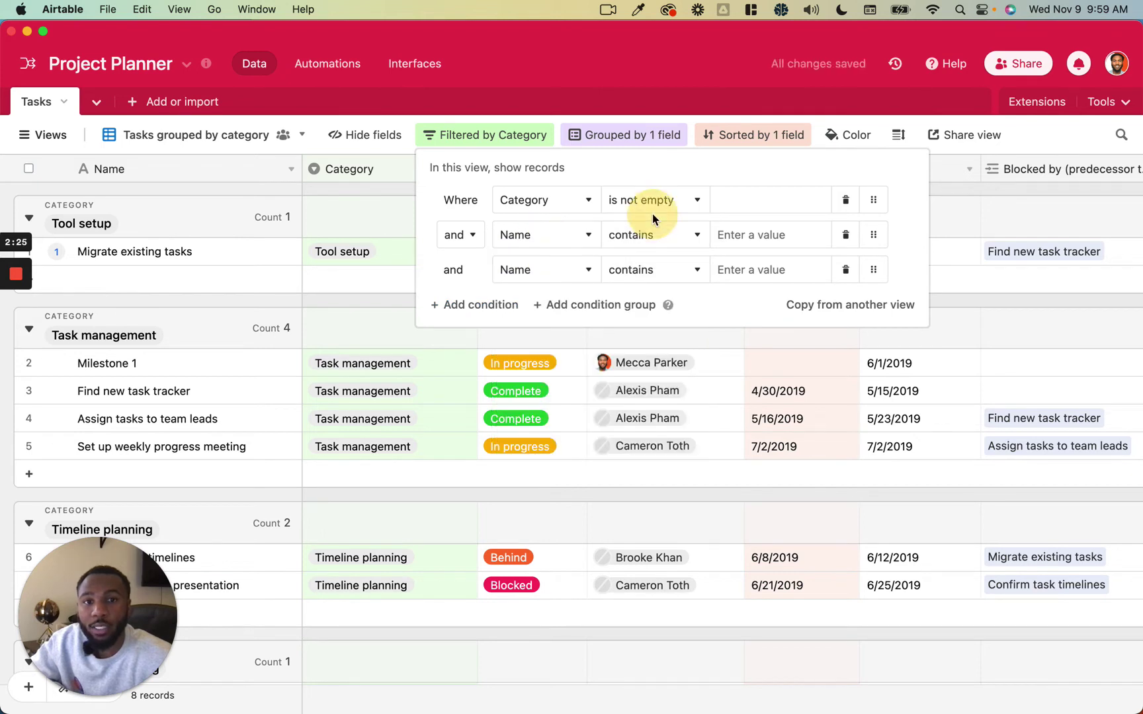
left_click(552, 235)
left_click(548, 344)
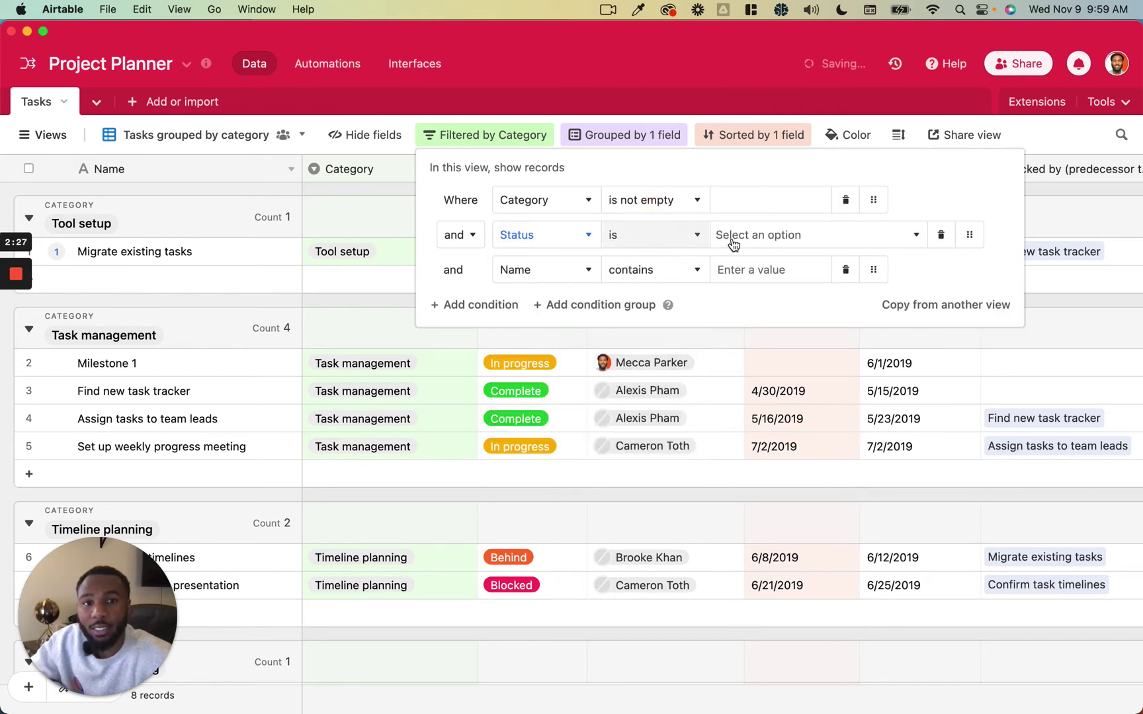
left_click(733, 238)
left_click(754, 293)
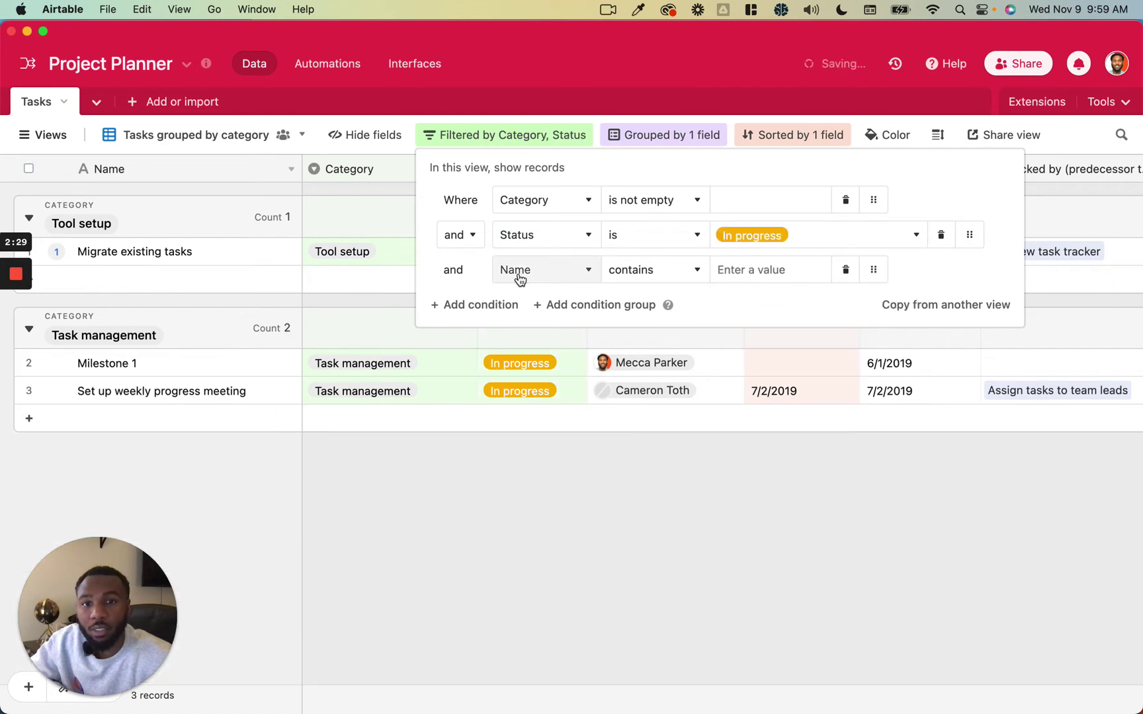
Step: Set the third condition to Owner is the chosen team member
left_click(529, 273)
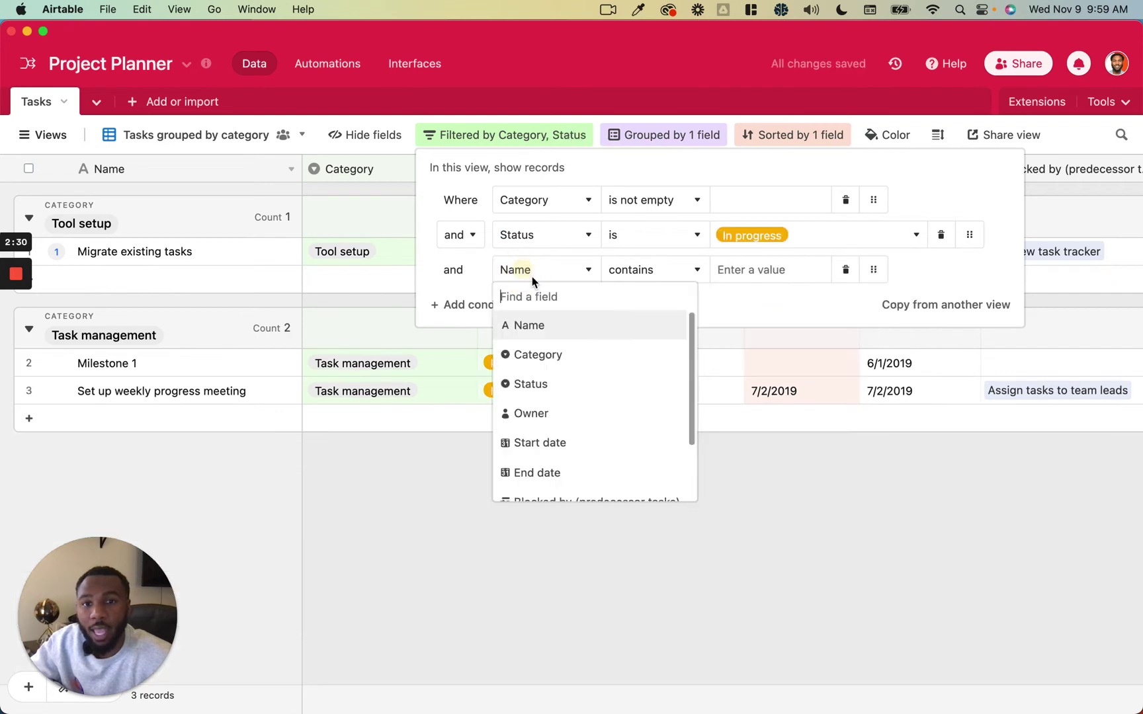
left_click(543, 410)
left_click(732, 272)
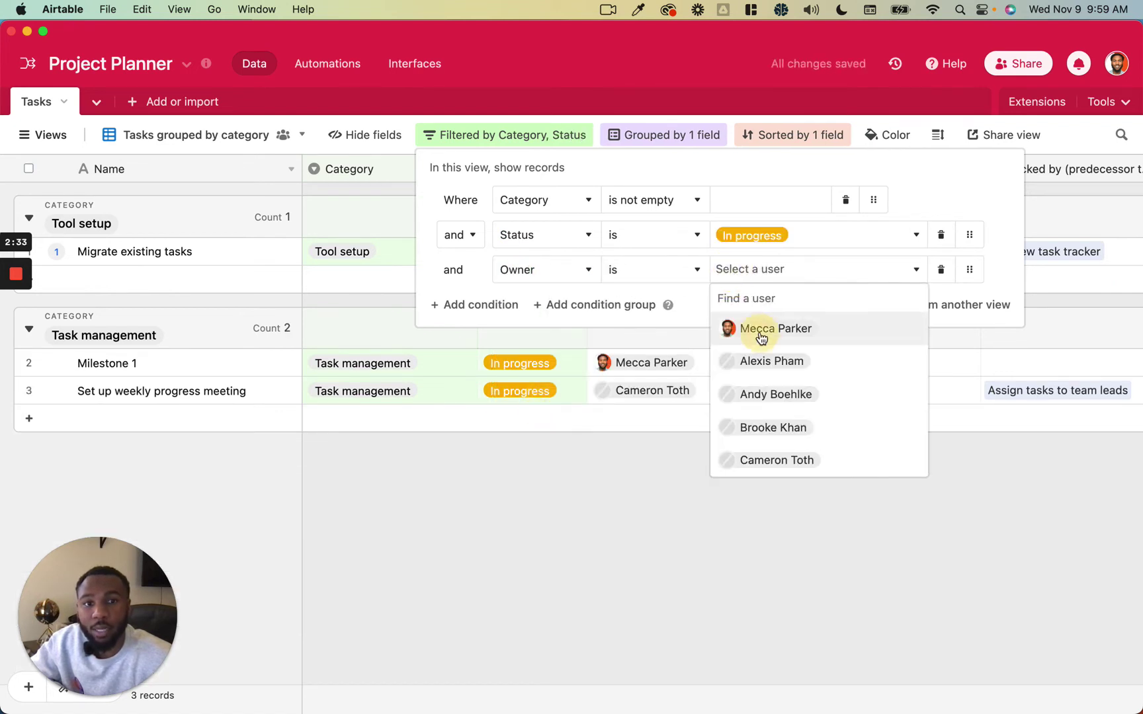
left_click(758, 329)
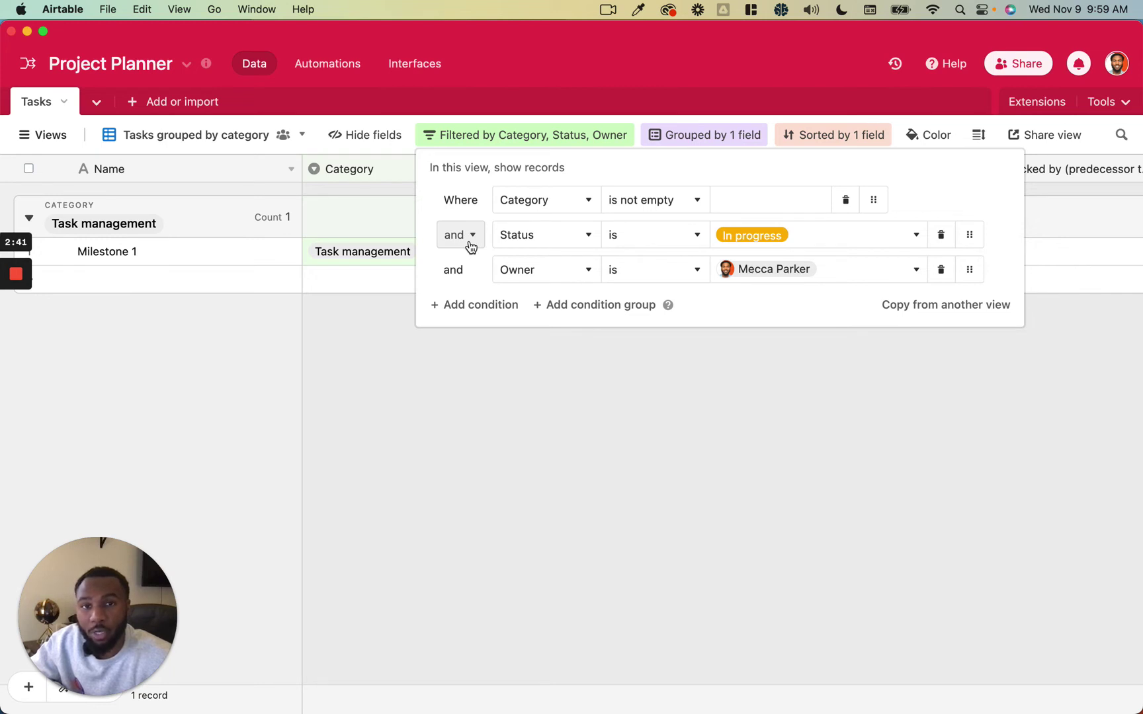
mouse_move(460, 271)
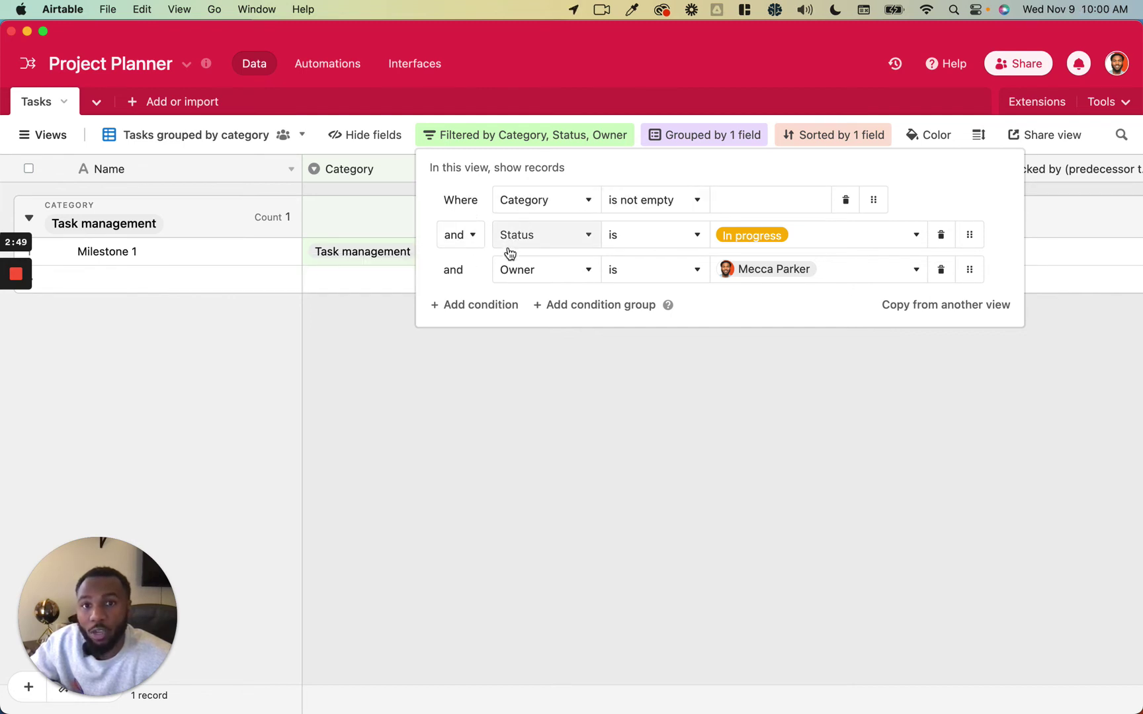
Step: Join the filter conditions with 'or' and add an empty condition group below them
left_click(456, 235)
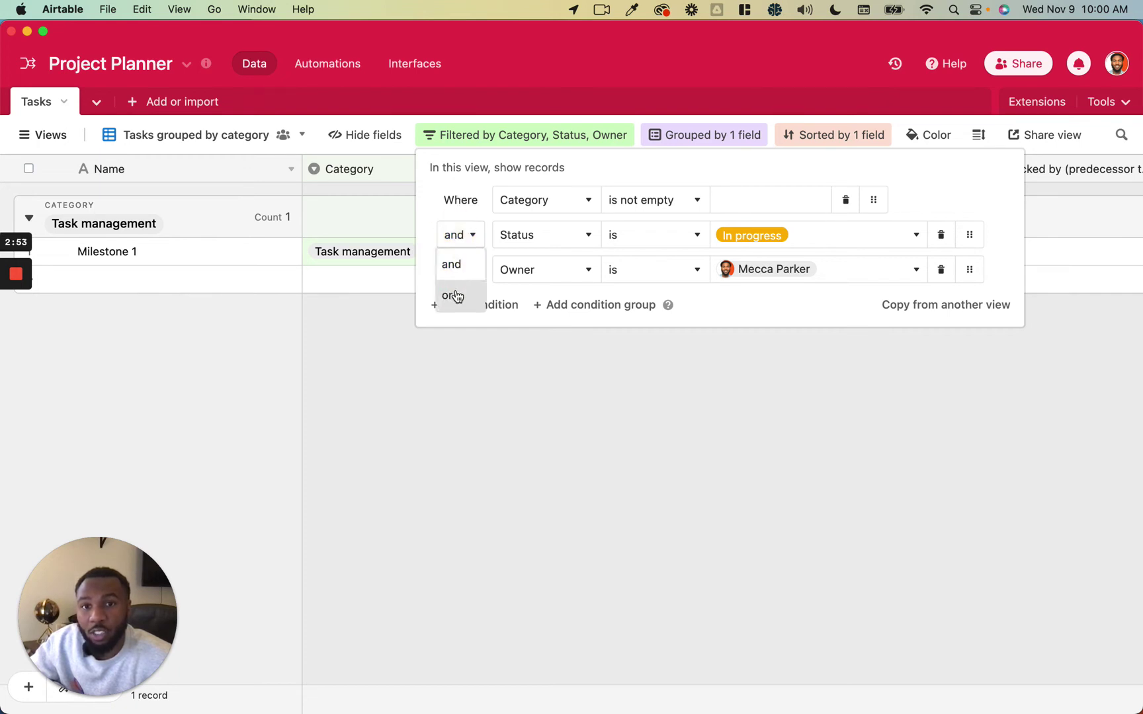
left_click(455, 295)
left_click(464, 205)
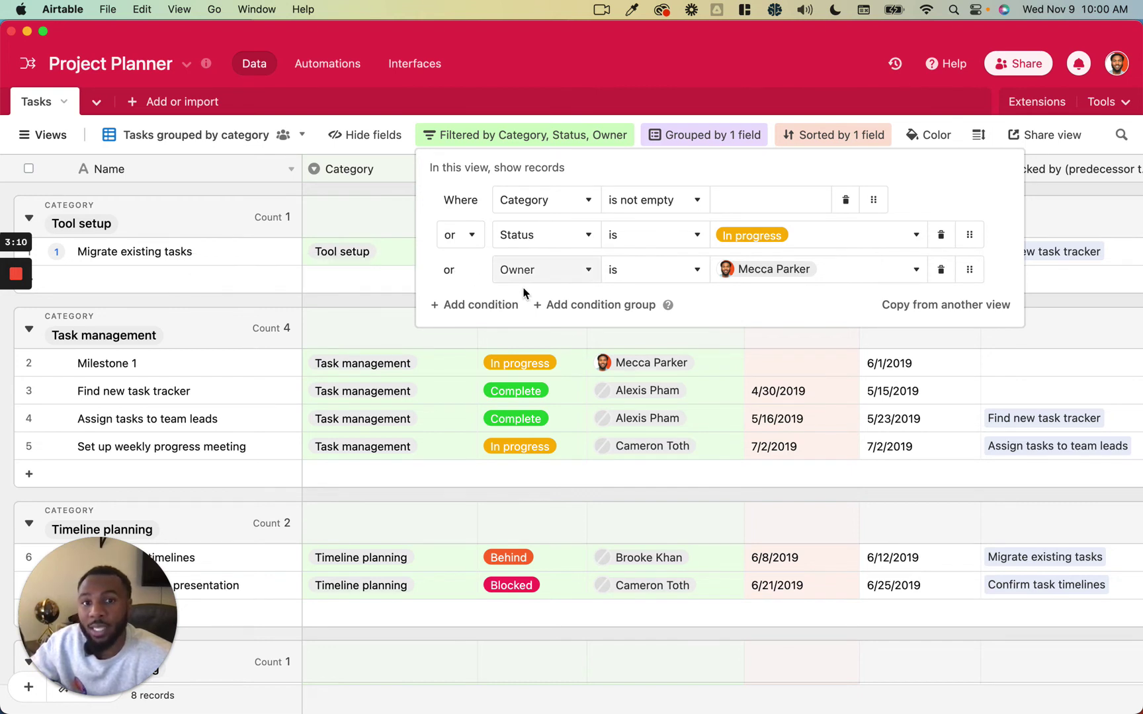
left_click(562, 304)
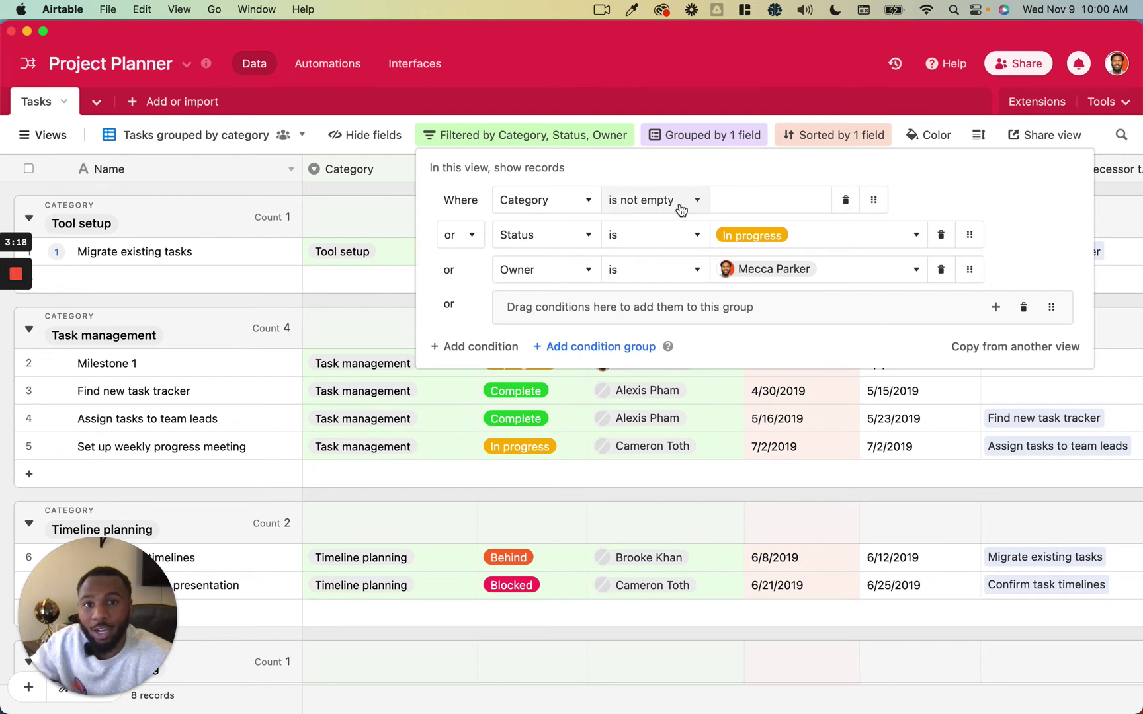
Step: Drag the Status and Owner conditions into the condition group
left_click_drag(969, 236, 969, 305)
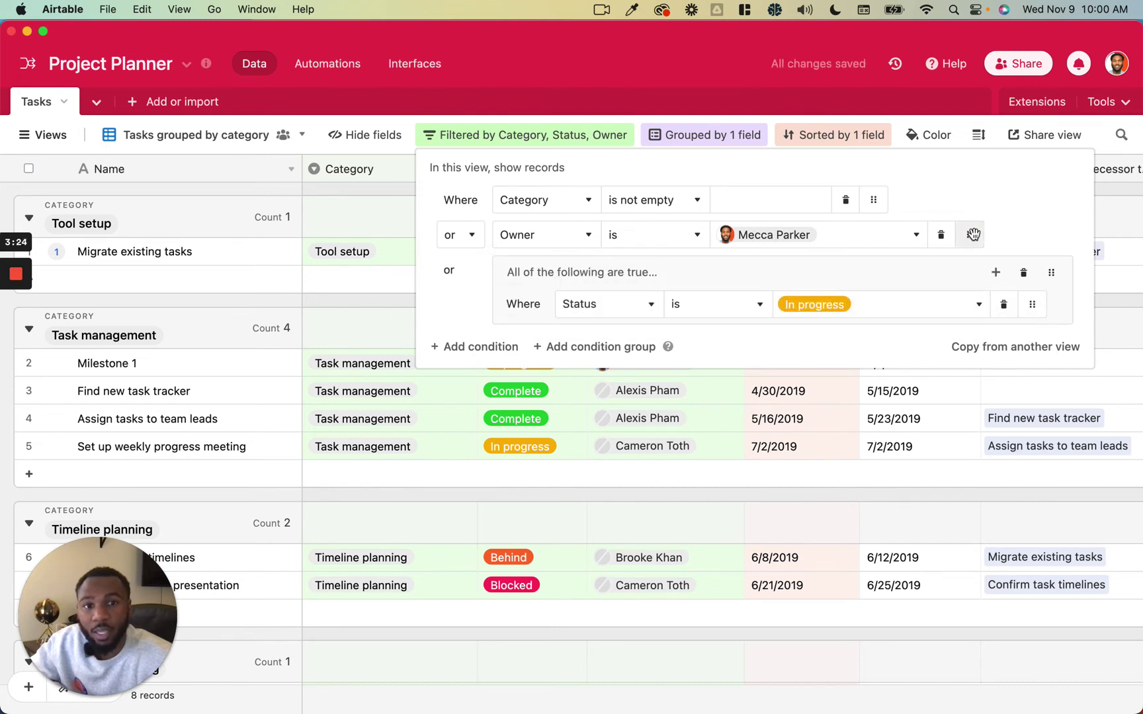
left_click_drag(969, 234, 969, 286)
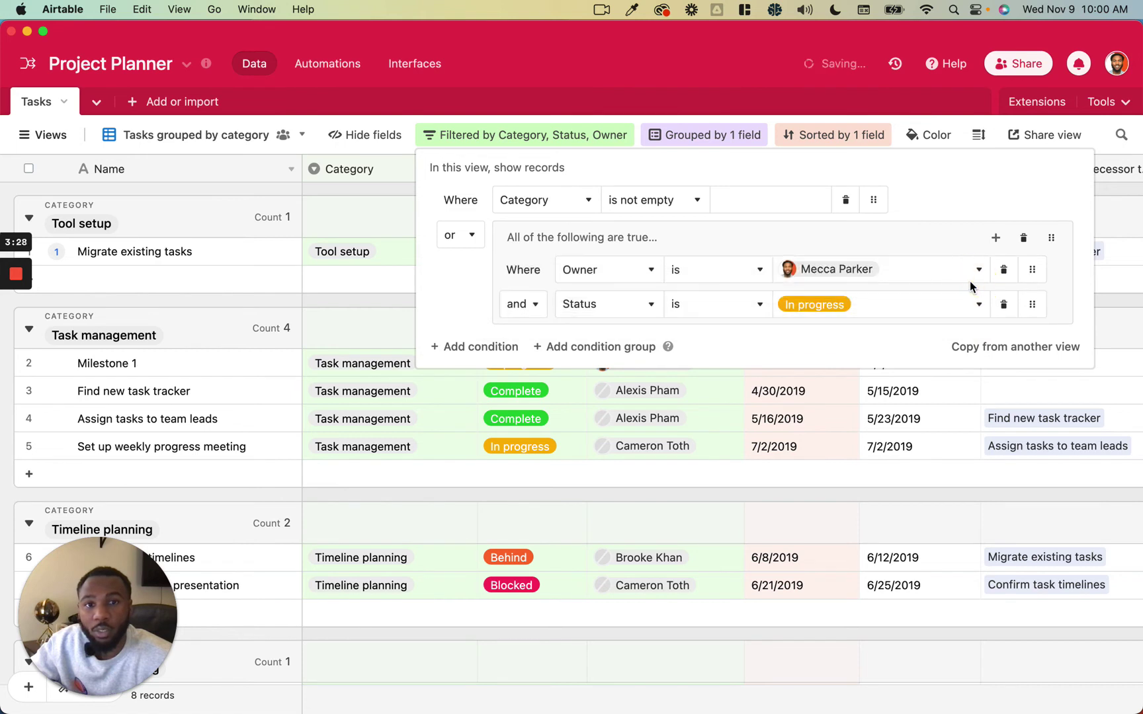
left_click(522, 304)
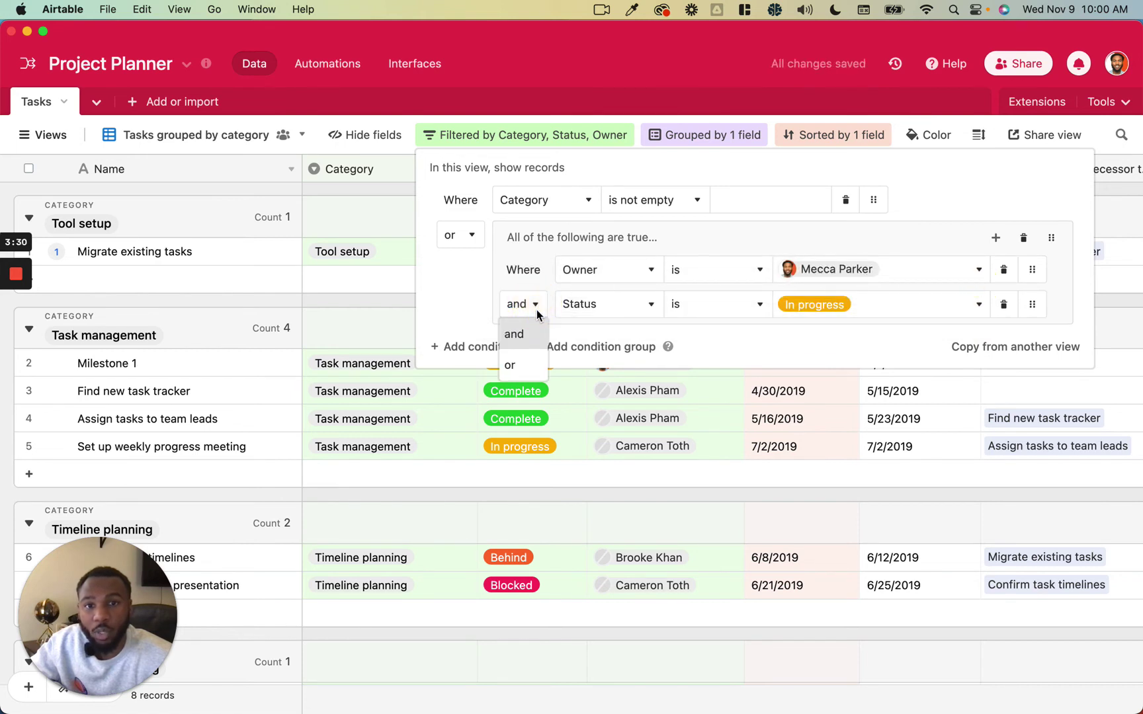
left_click(533, 256)
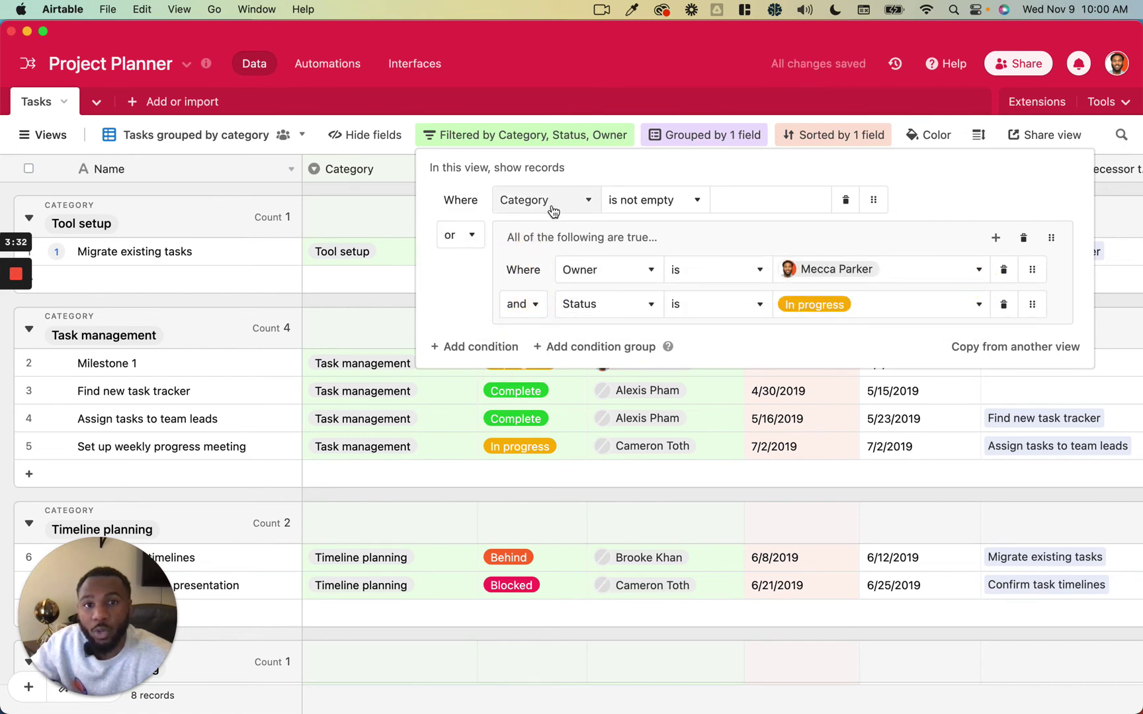
Step: Set the top-level conjunction to 'and' and the group's conjunction to 'or'
left_click(455, 239)
left_click(462, 264)
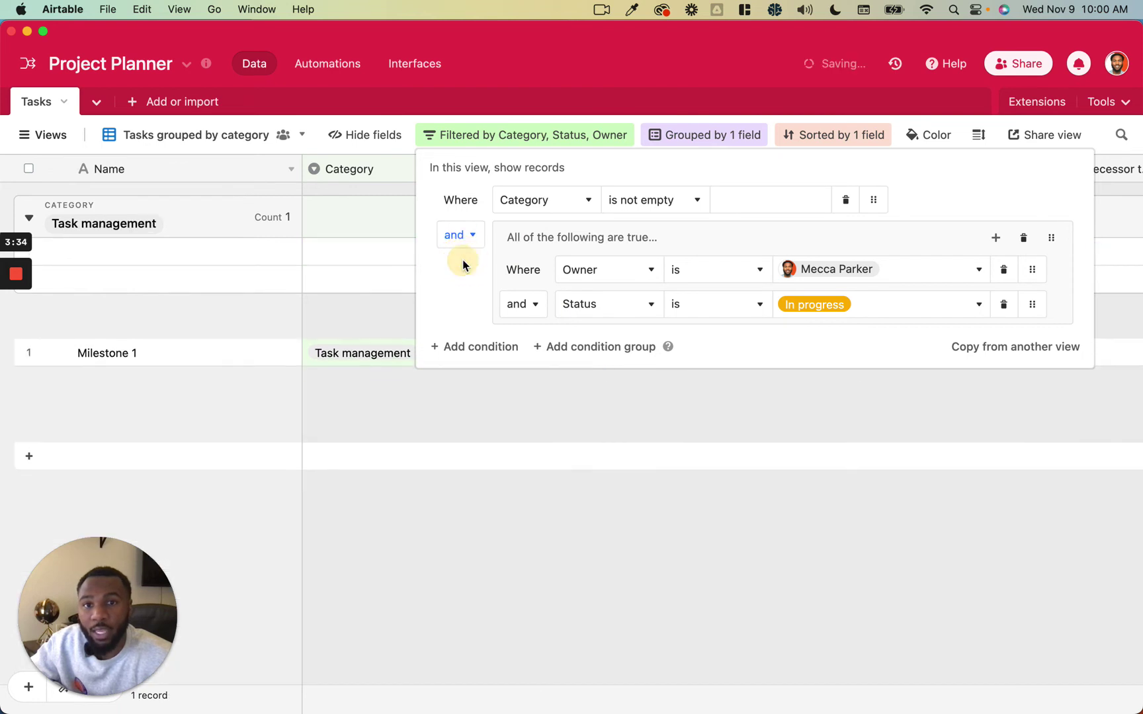
left_click(524, 306)
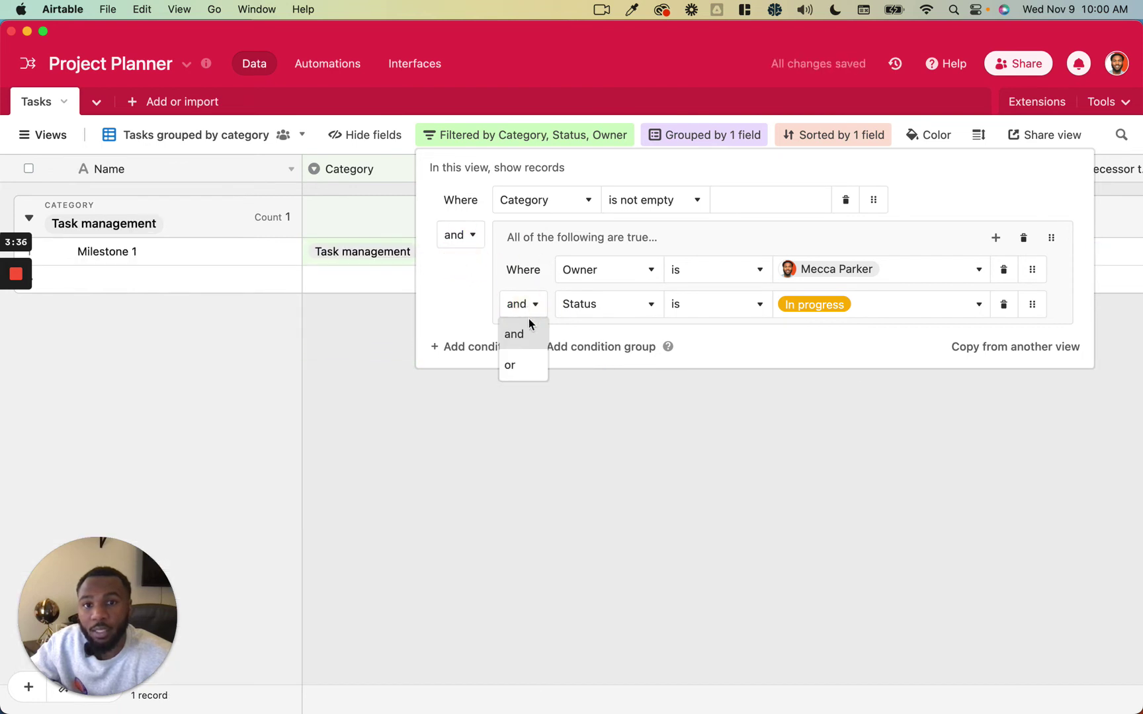
left_click(523, 365)
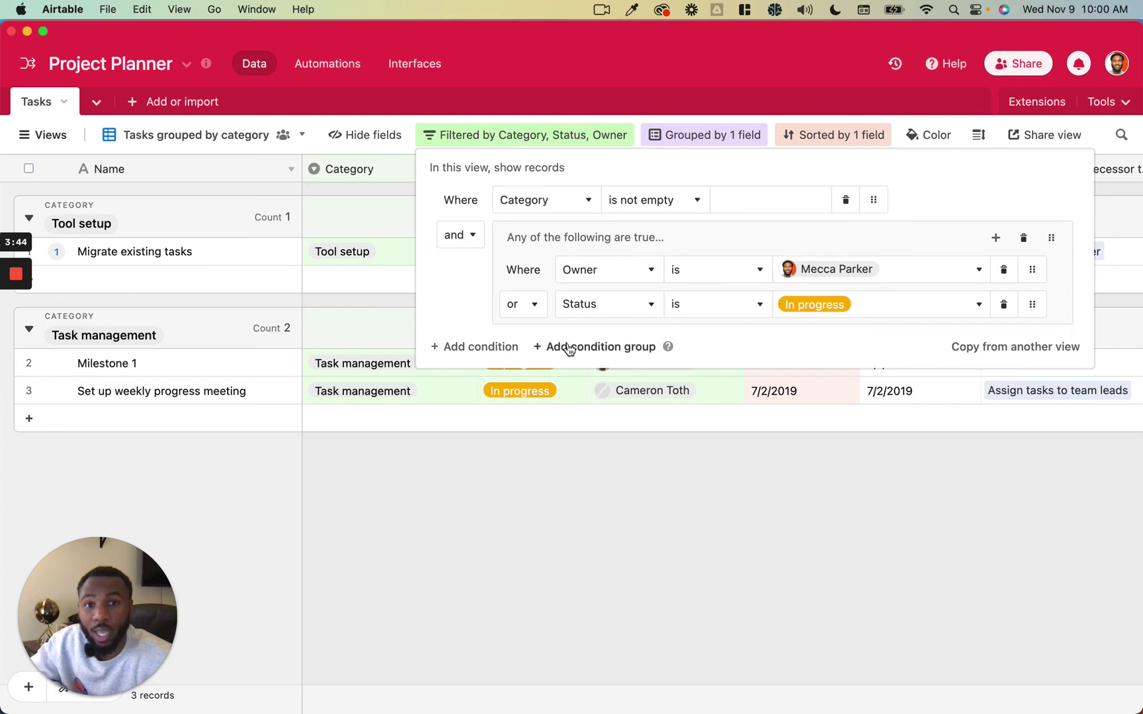
left_click(996, 238)
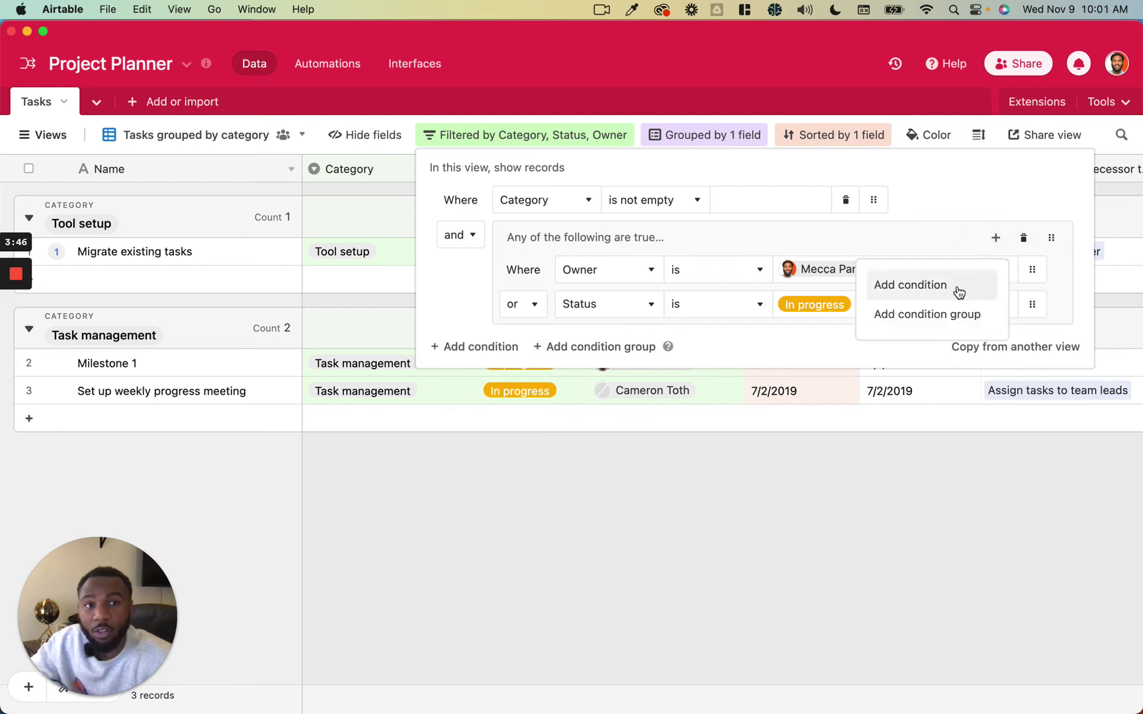
left_click(947, 314)
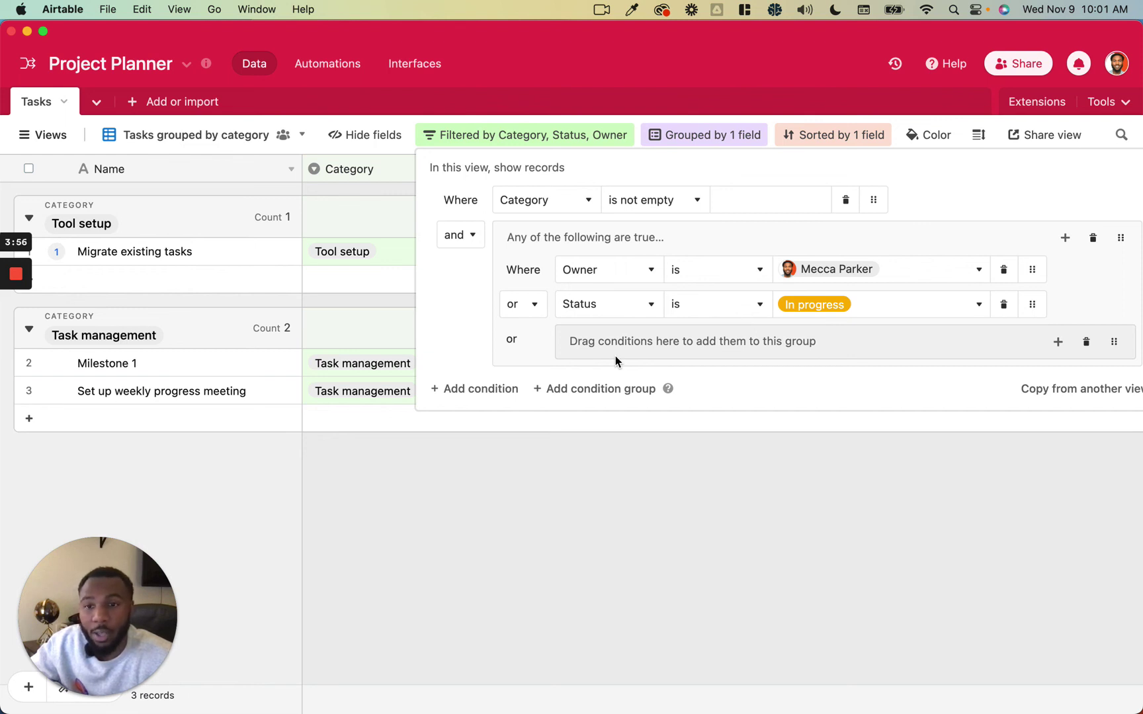
left_click(1085, 342)
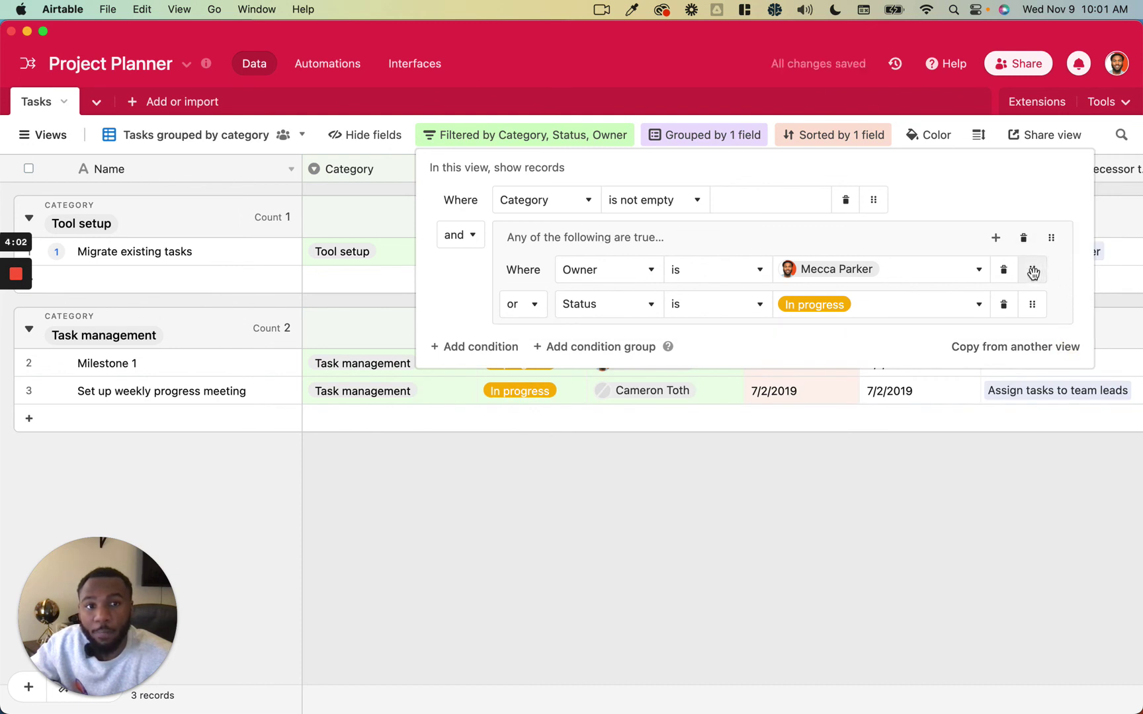
mouse_move(1033, 272)
left_mouse_down()
mouse_move(1033, 215)
mouse_move(1033, 268)
left_mouse_up()
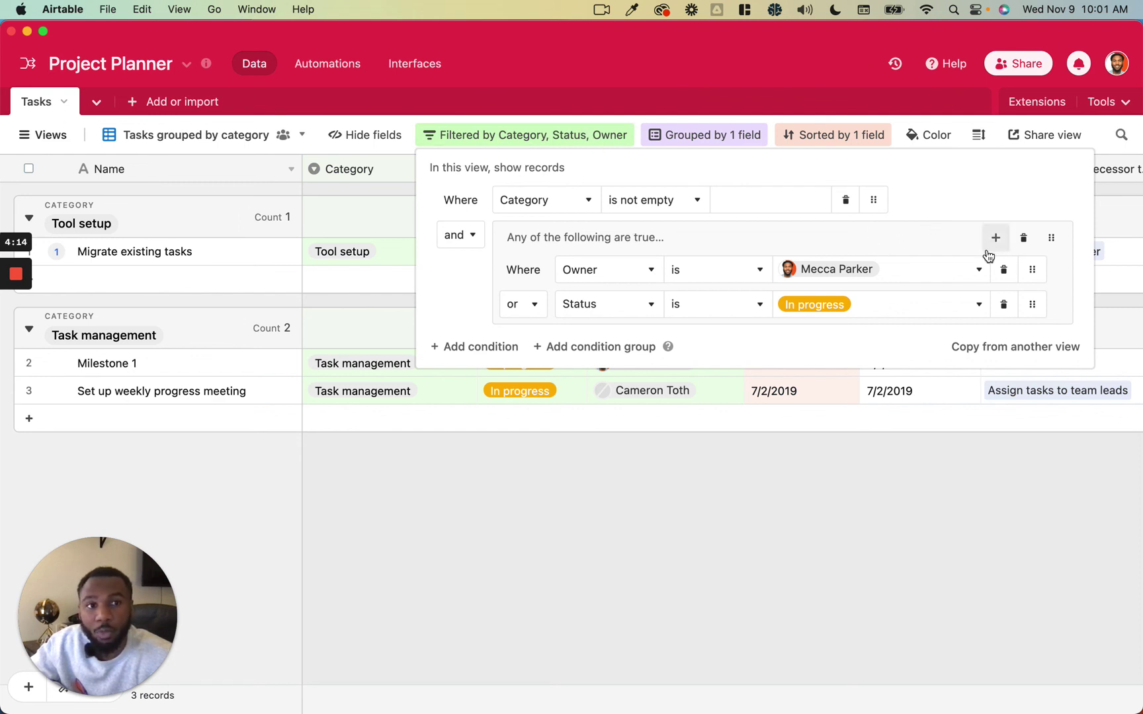
left_click(1007, 346)
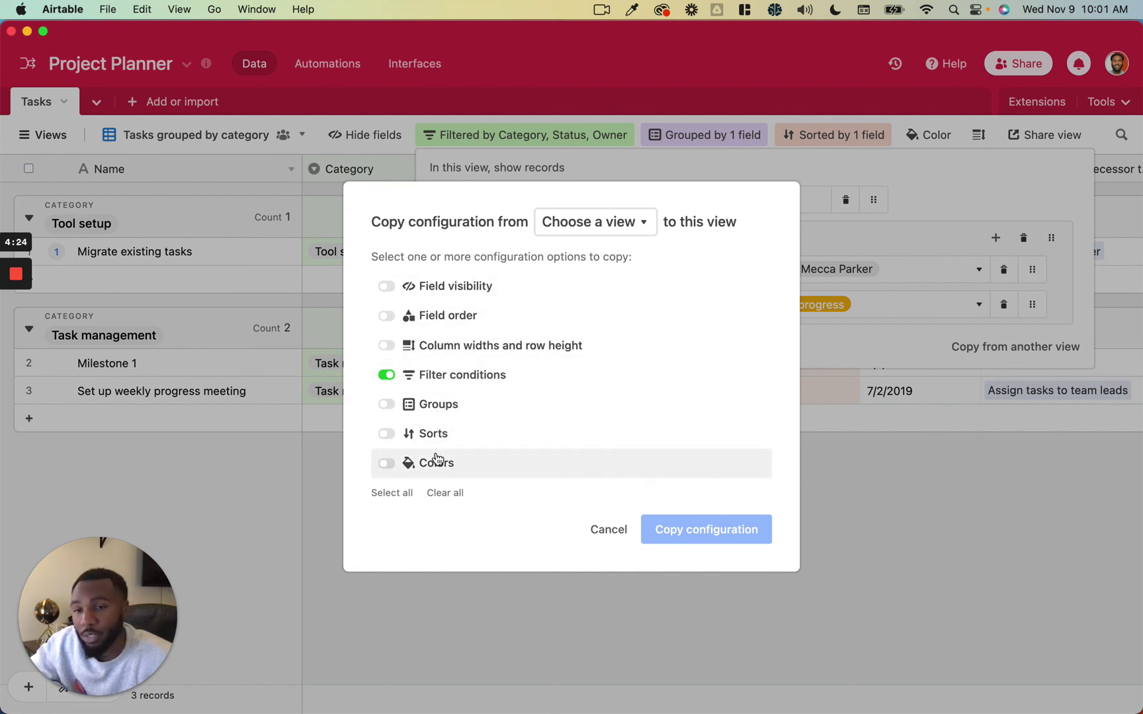
left_click(610, 530)
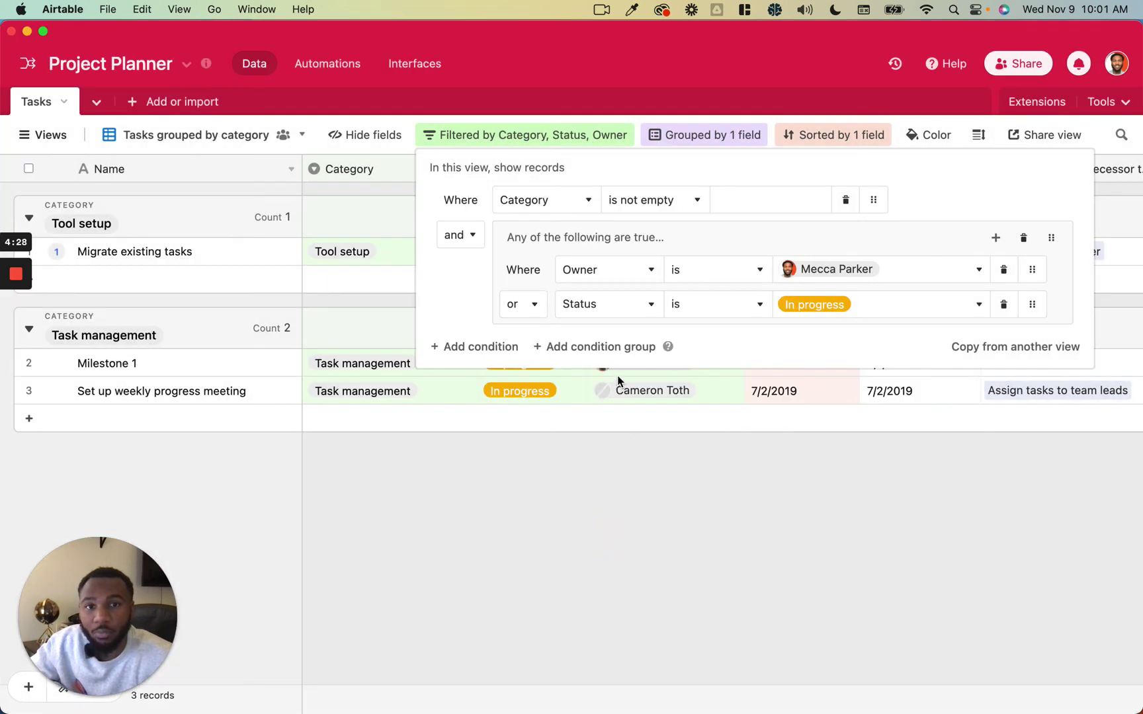